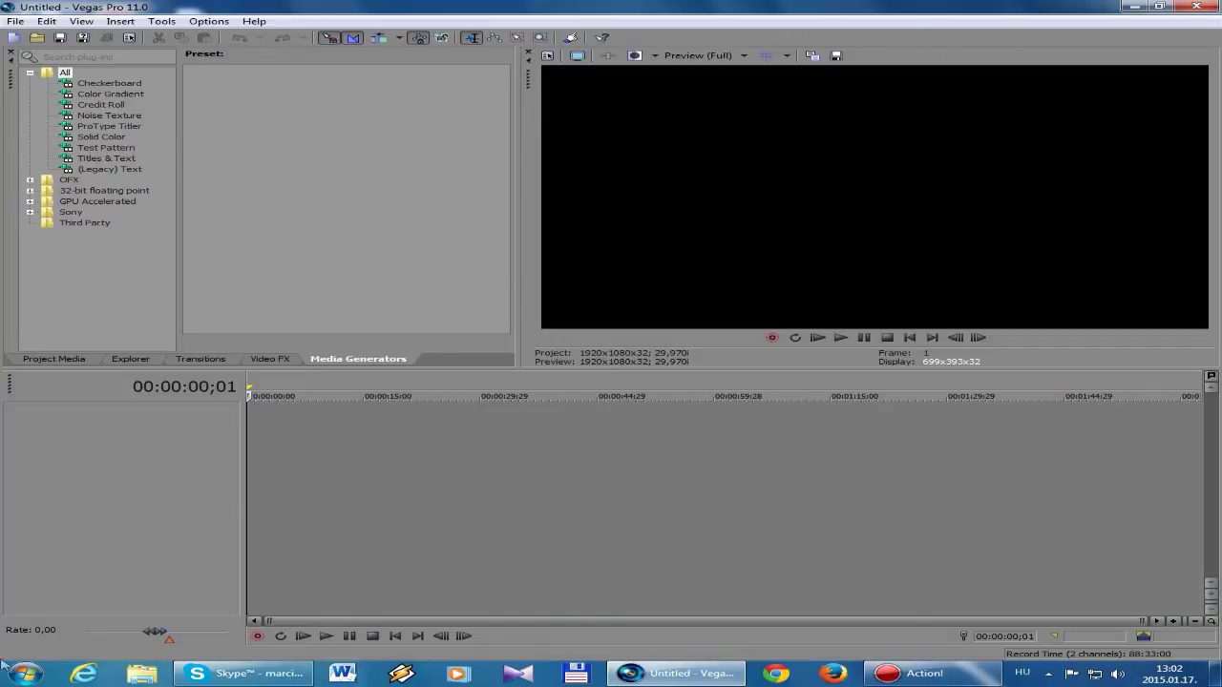
Switch to Windows Explorer and open the Action! folder inside the Videók library.
key(super)
click(286, 402)
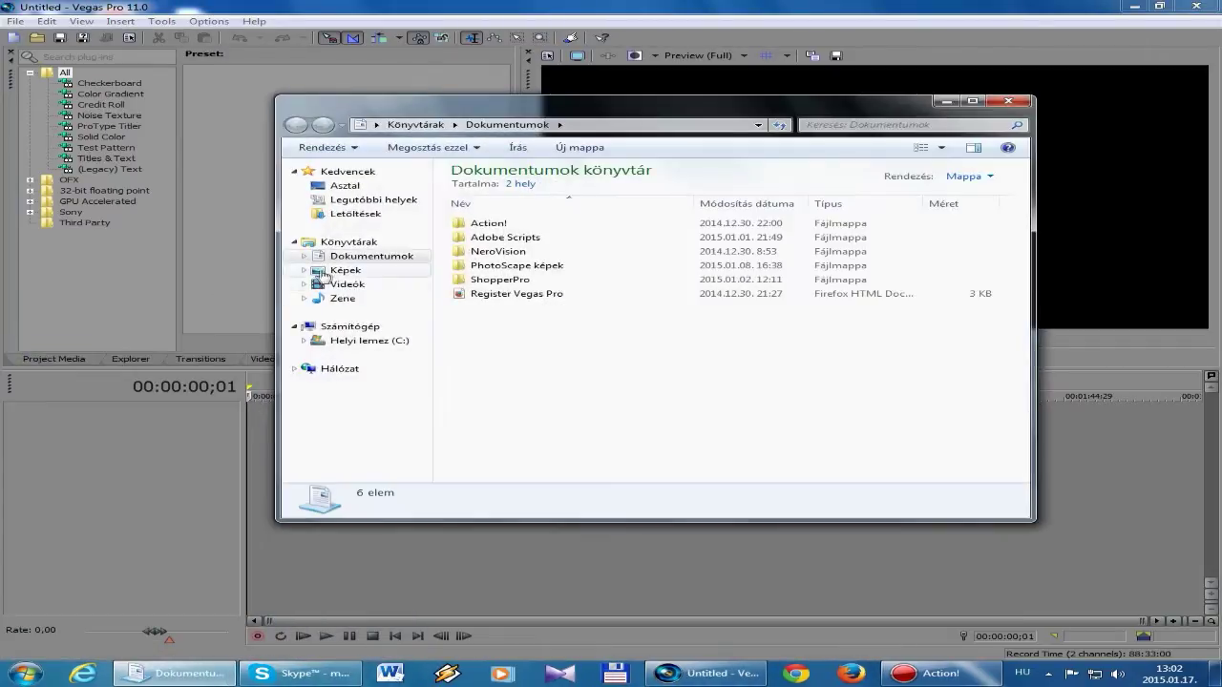
click(338, 284)
double_click(496, 237)
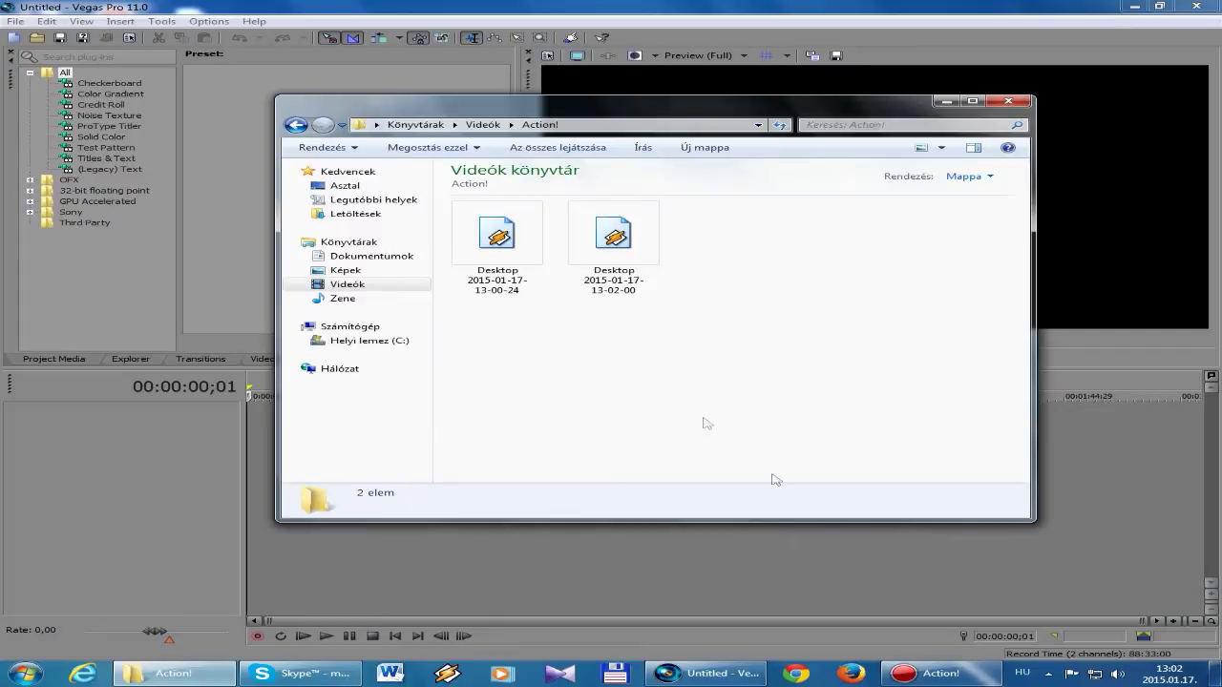
drag(726, 114, 754, 99)
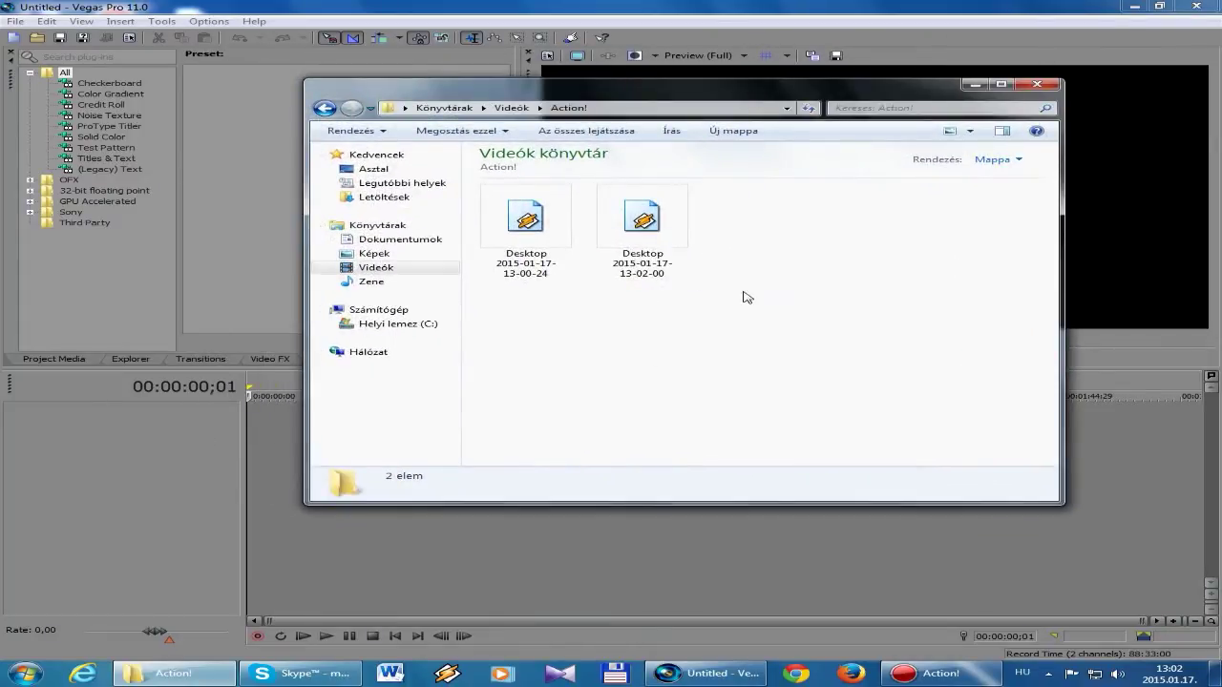
click(16, 21)
click(601, 505)
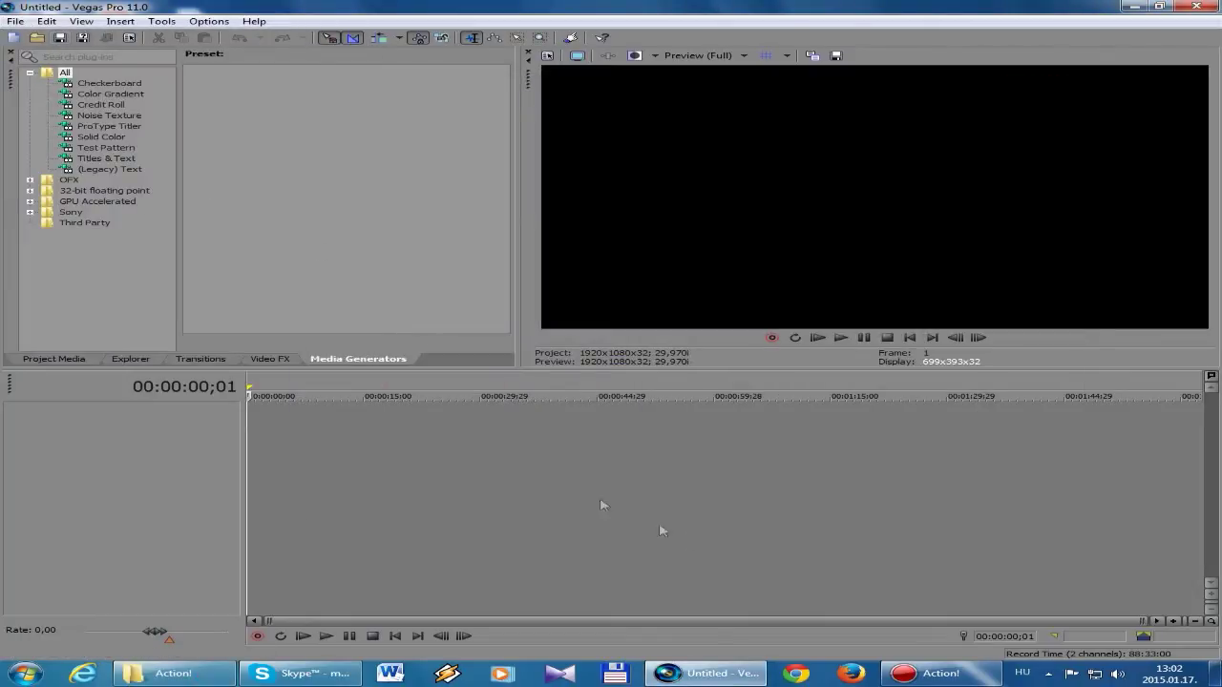
click(160, 671)
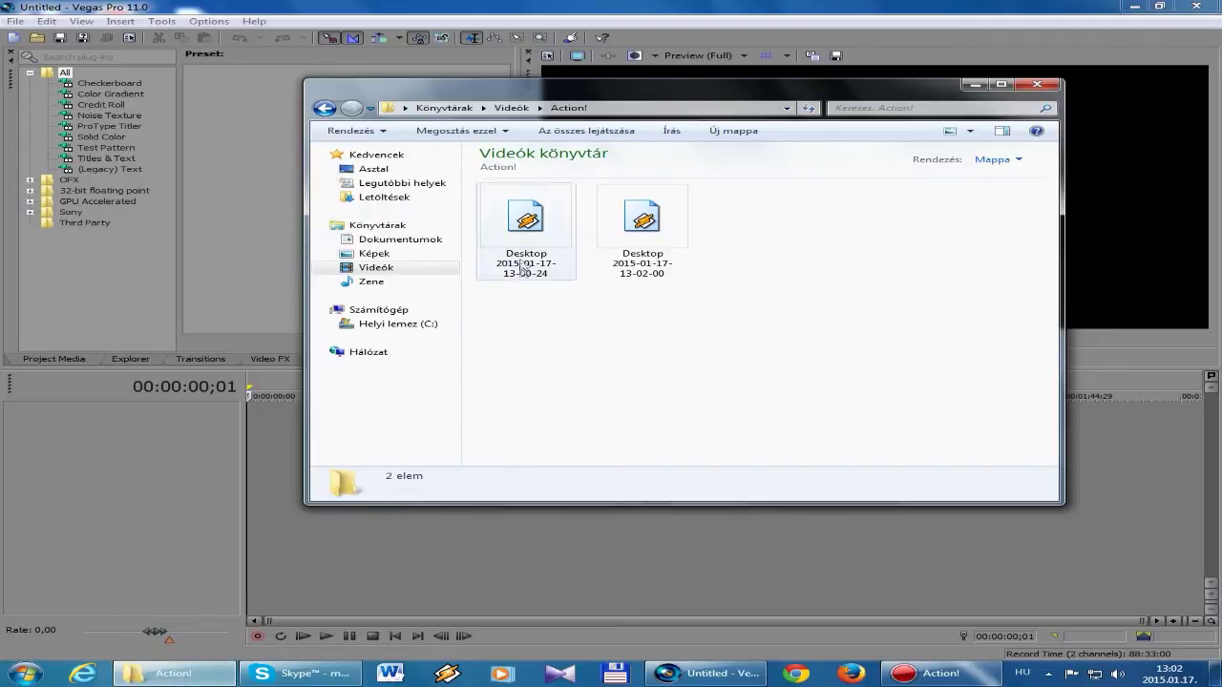
drag(668, 86, 698, 49)
drag(667, 198, 385, 486)
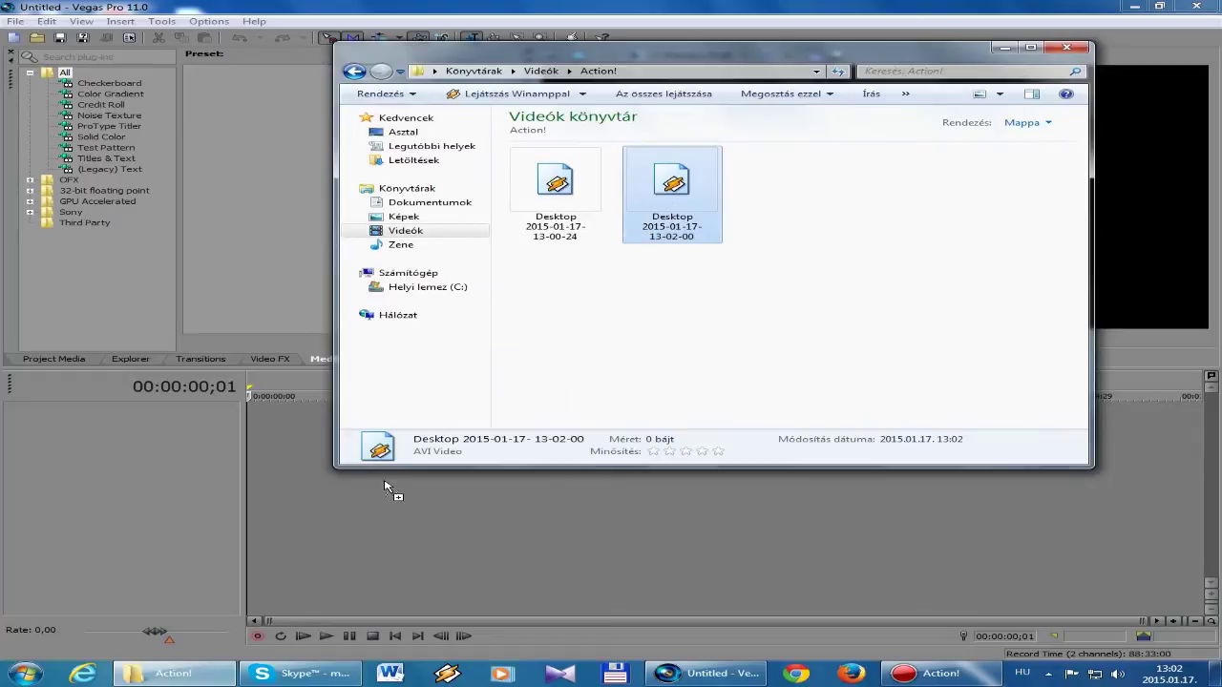
drag(929, 47, 791, 477)
click(754, 284)
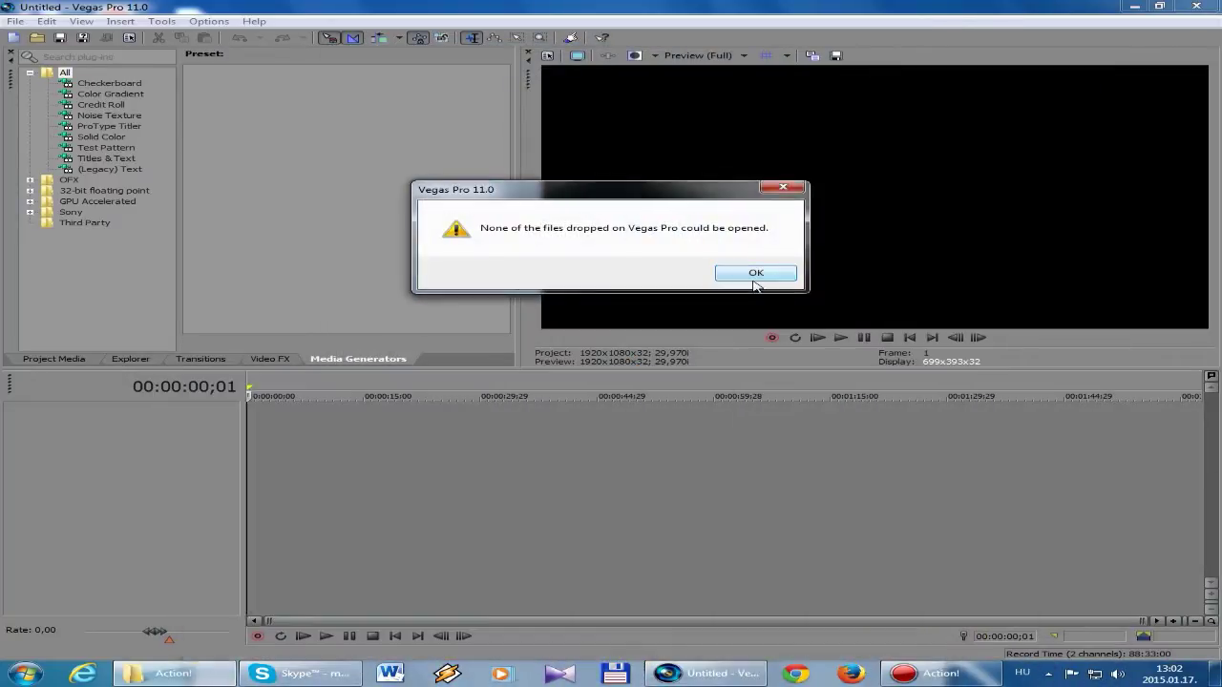
click(754, 273)
click(162, 673)
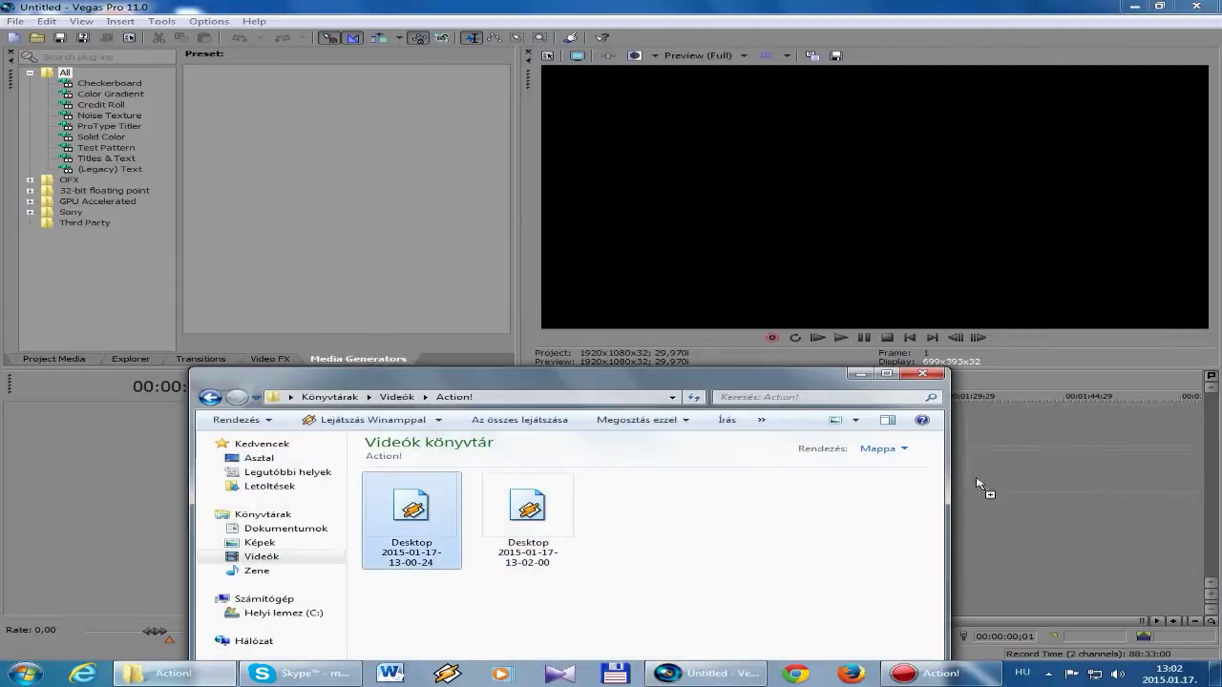
drag(977, 485, 977, 485)
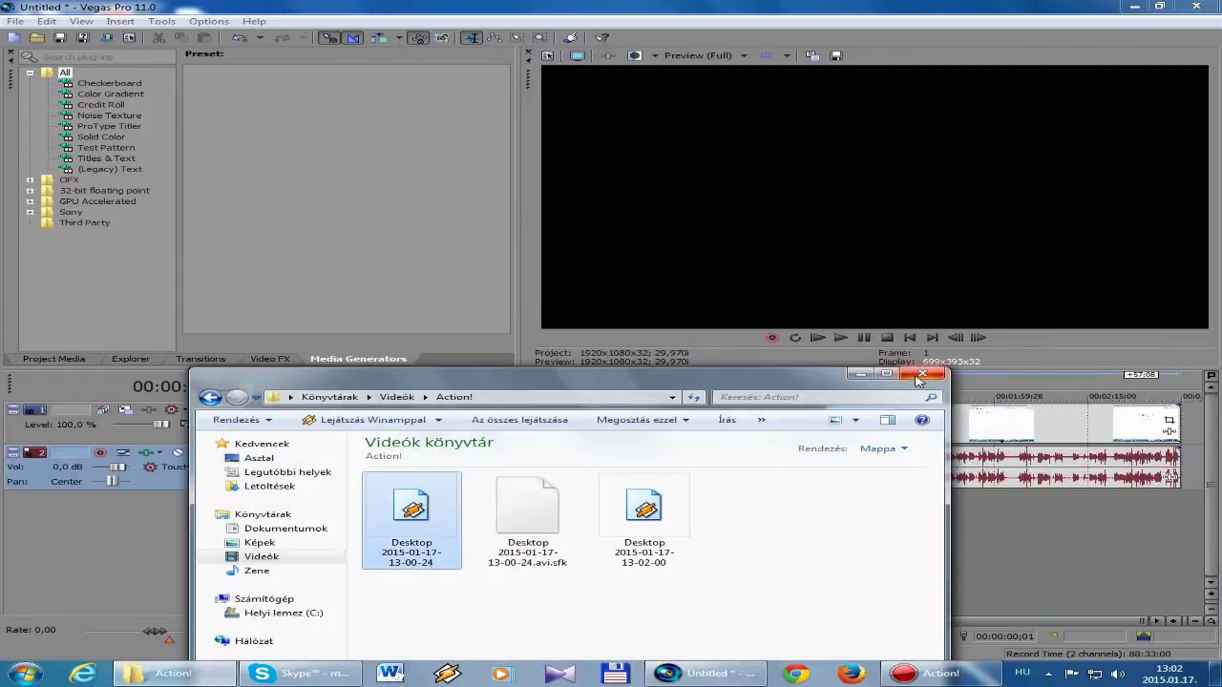
click(921, 374)
drag(889, 431, 320, 434)
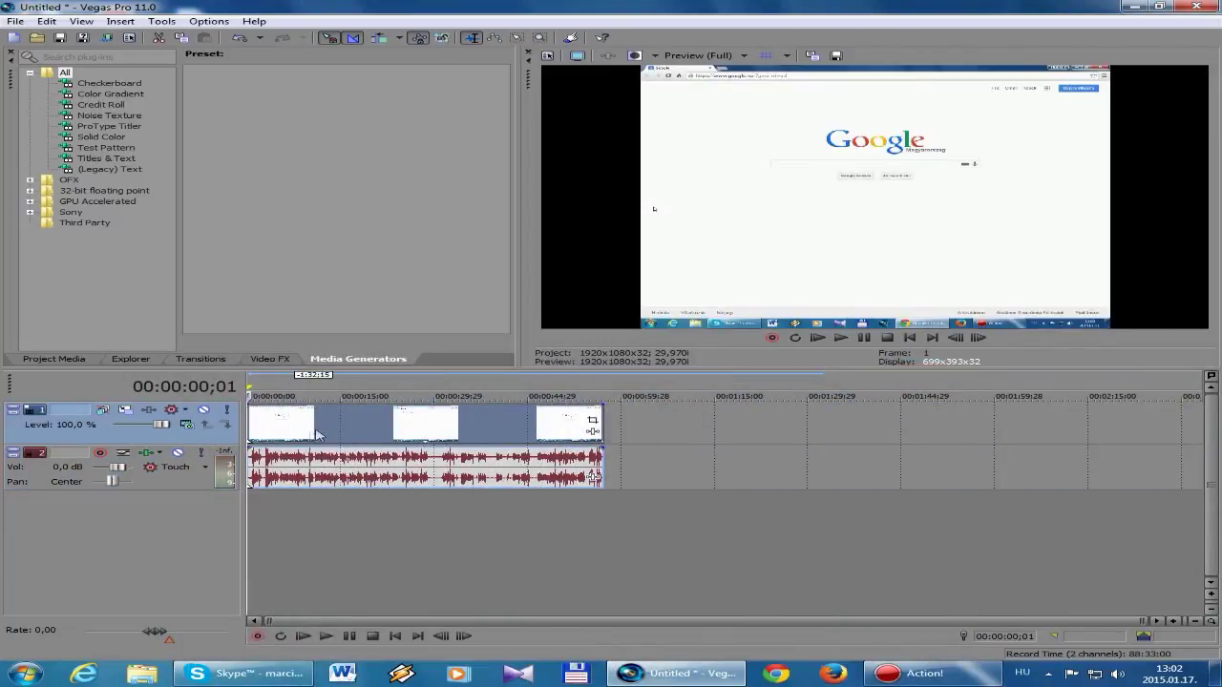
Set Maintain aspect ratio to No in the clip's Event Pan/Crop settings.
click(593, 424)
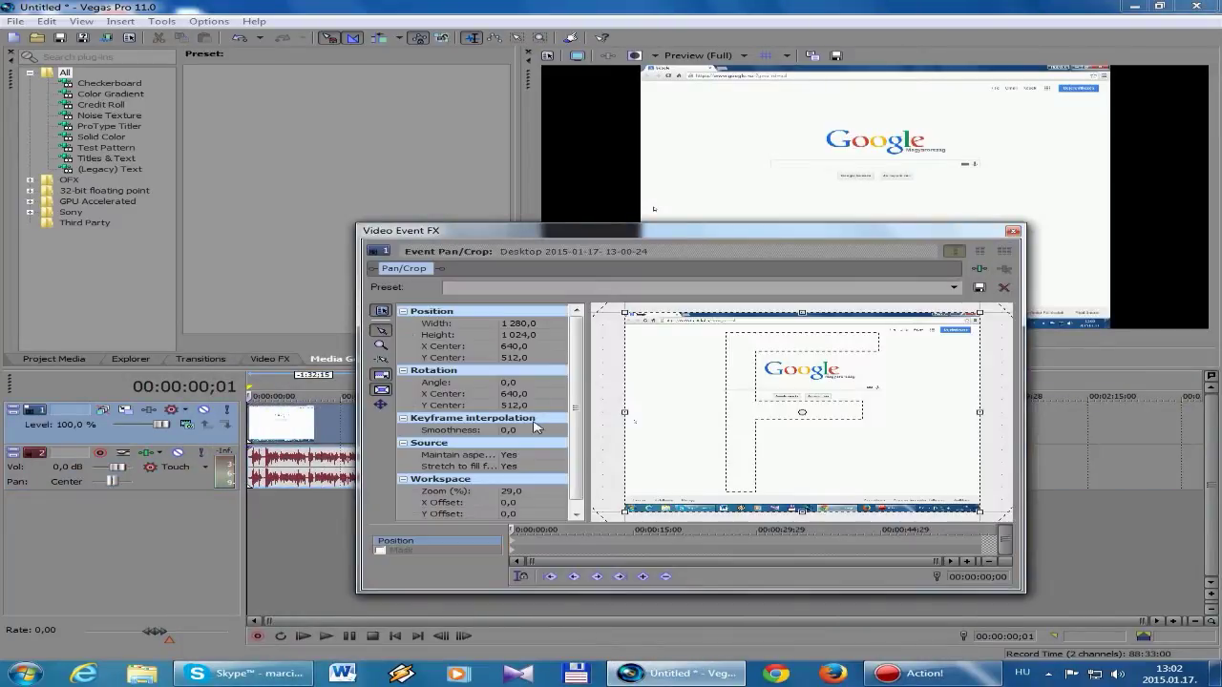
drag(546, 234, 528, 206)
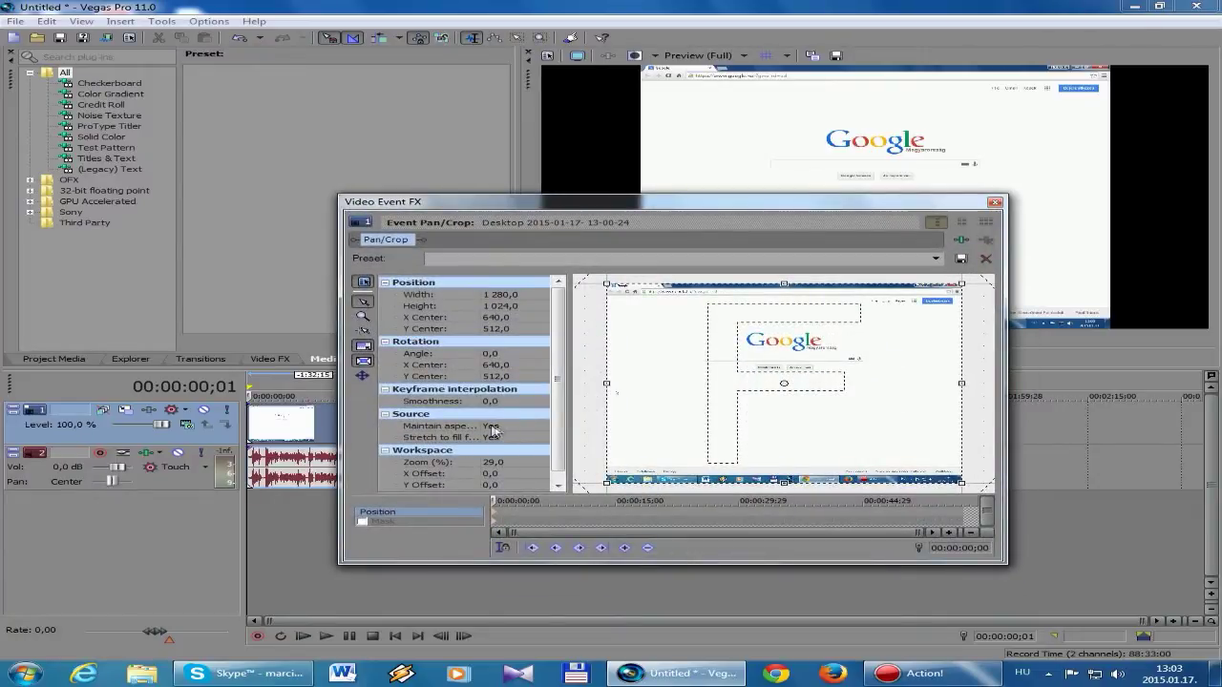
click(503, 432)
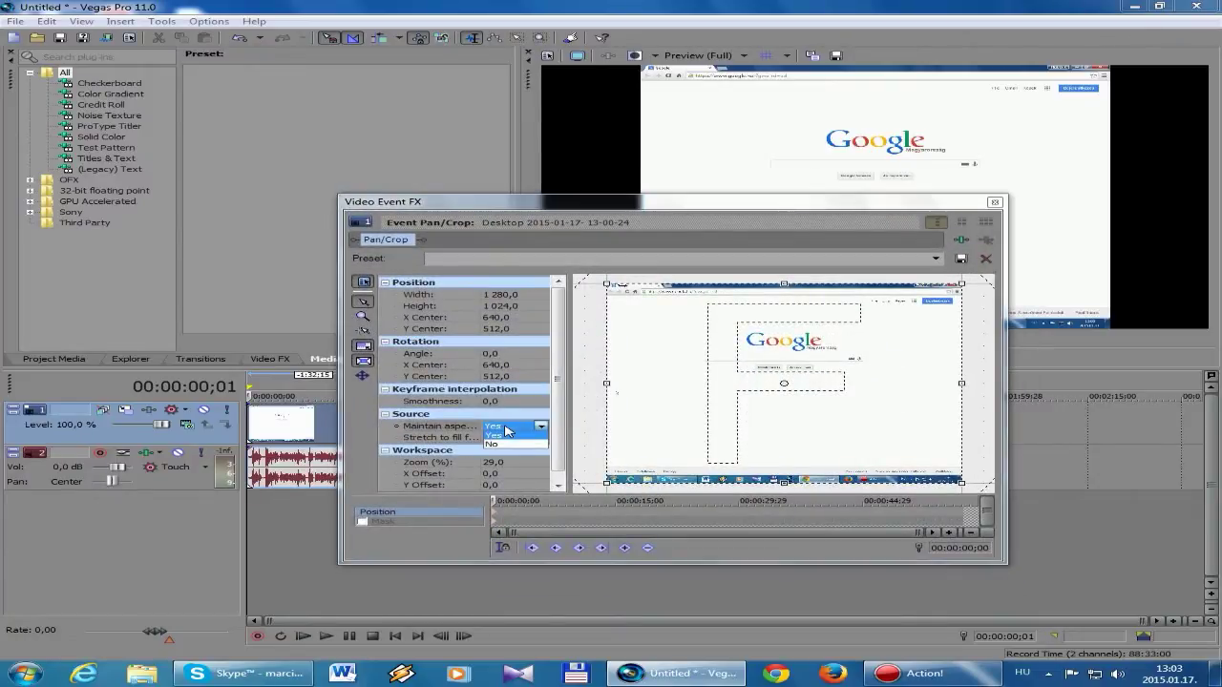
click(493, 443)
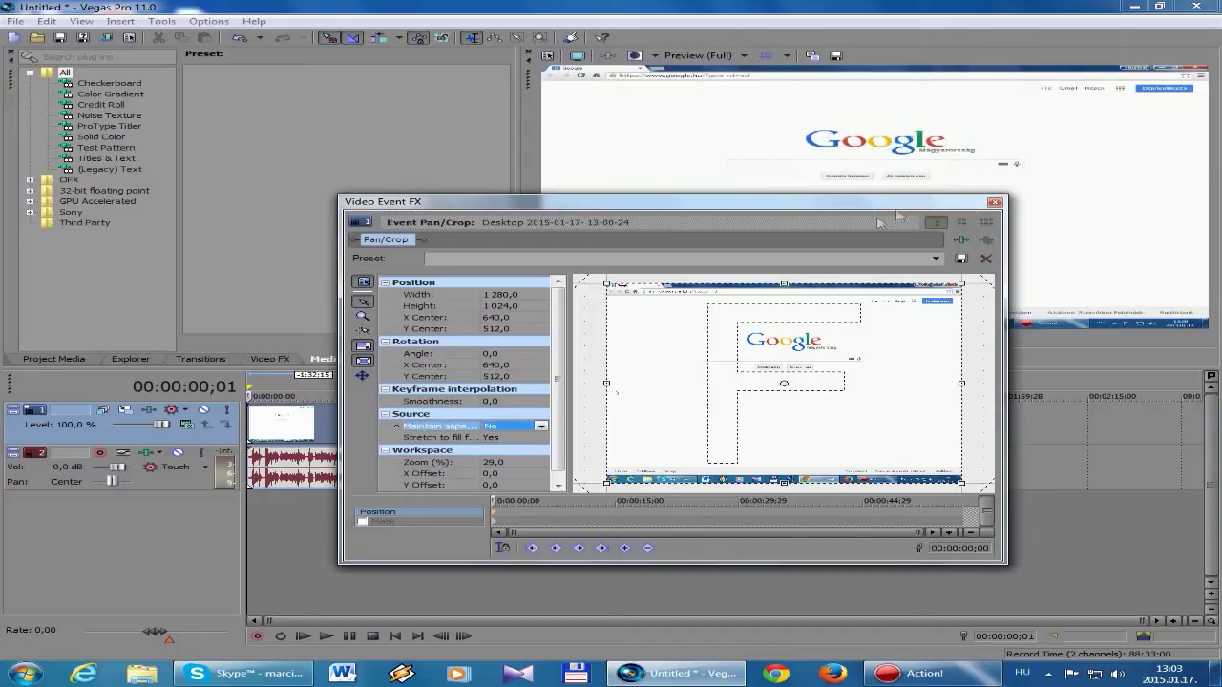
click(994, 203)
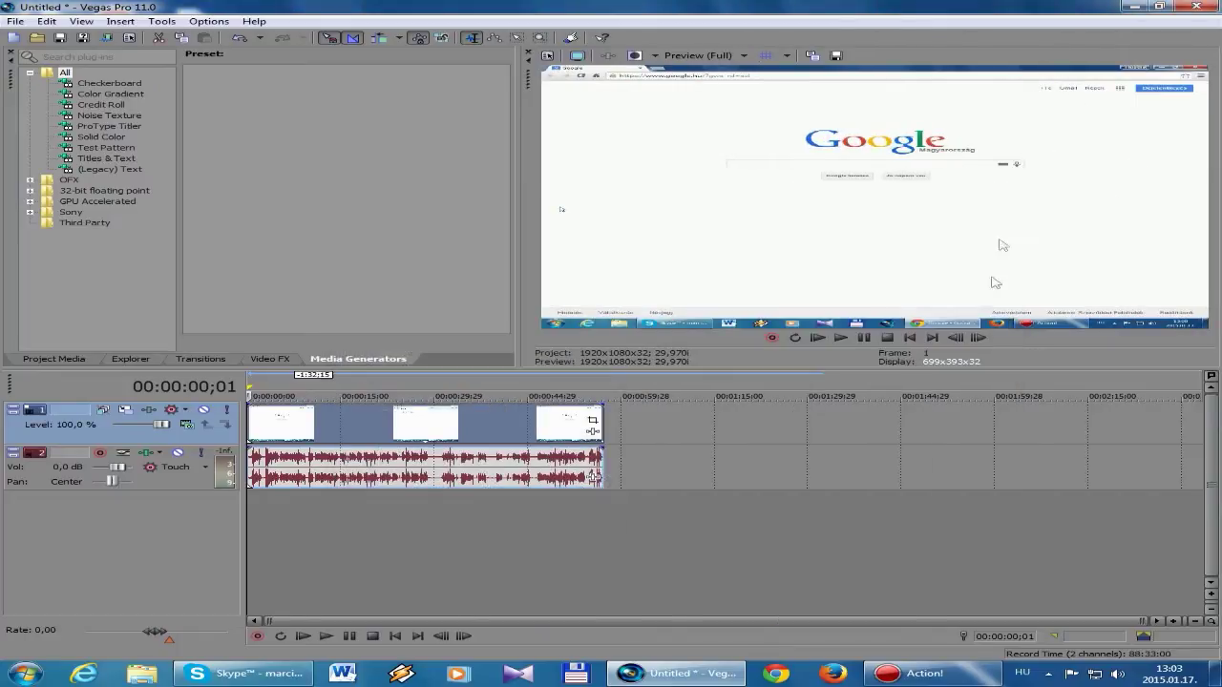
Play the opening seconds of the clip from the start of the timeline.
click(436, 536)
drag(436, 533, 251, 532)
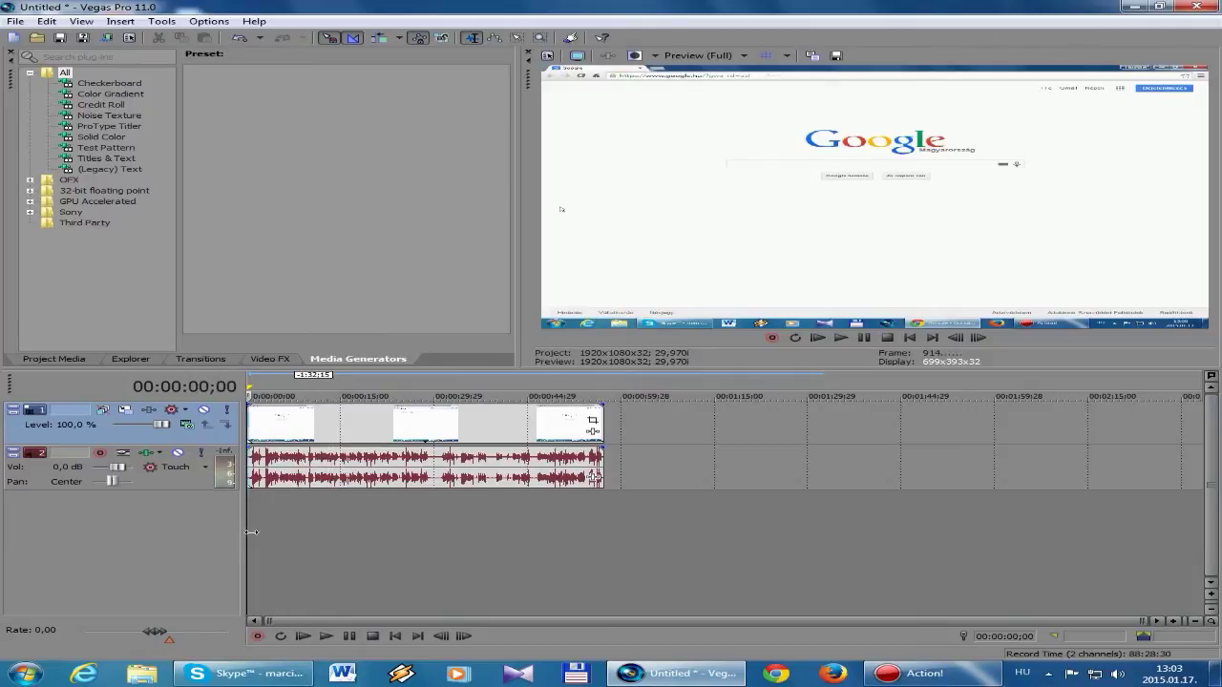
drag(531, 533, 194, 519)
key(space)
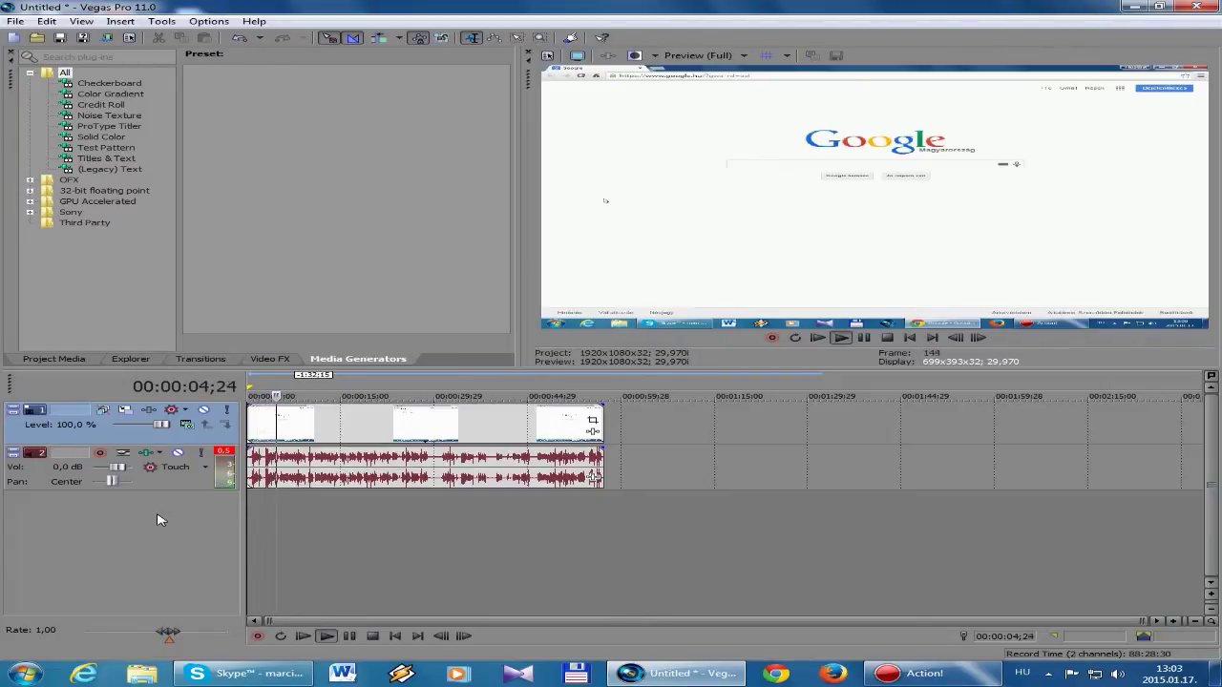
key(space)
Split the clip with its audio at 00:00:05;09 and at 00:00:02;22 to isolate the section between them.
scroll(322, 532, up, 8)
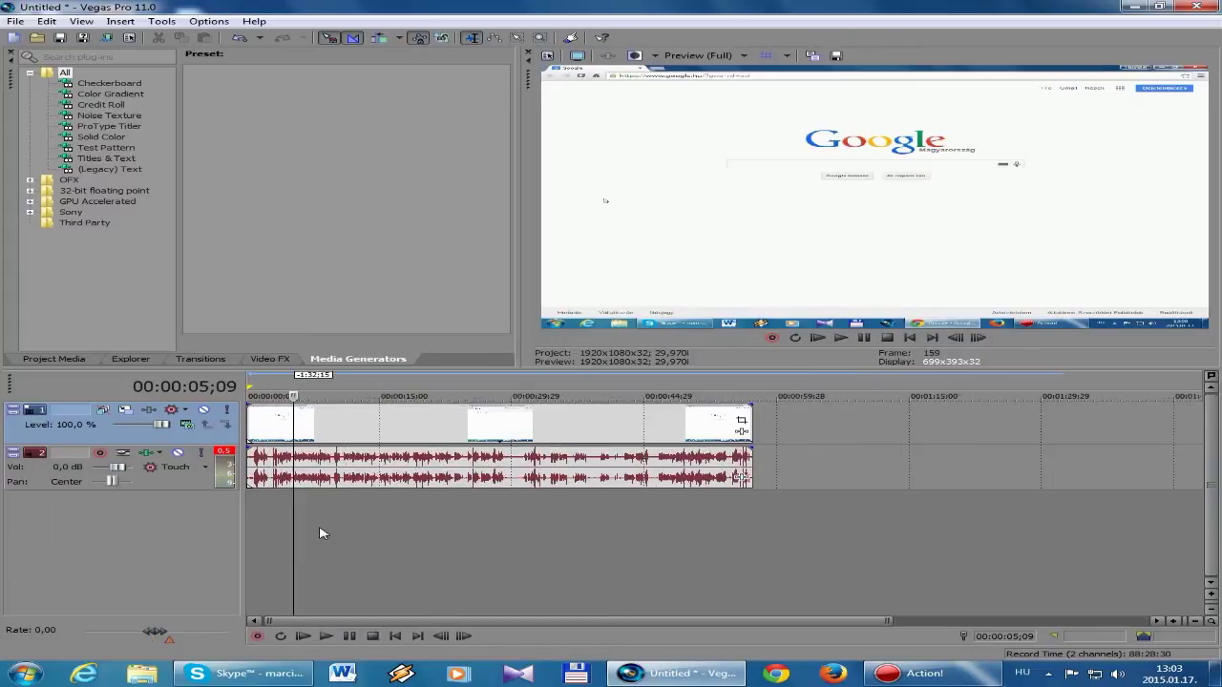
drag(433, 498, 345, 494)
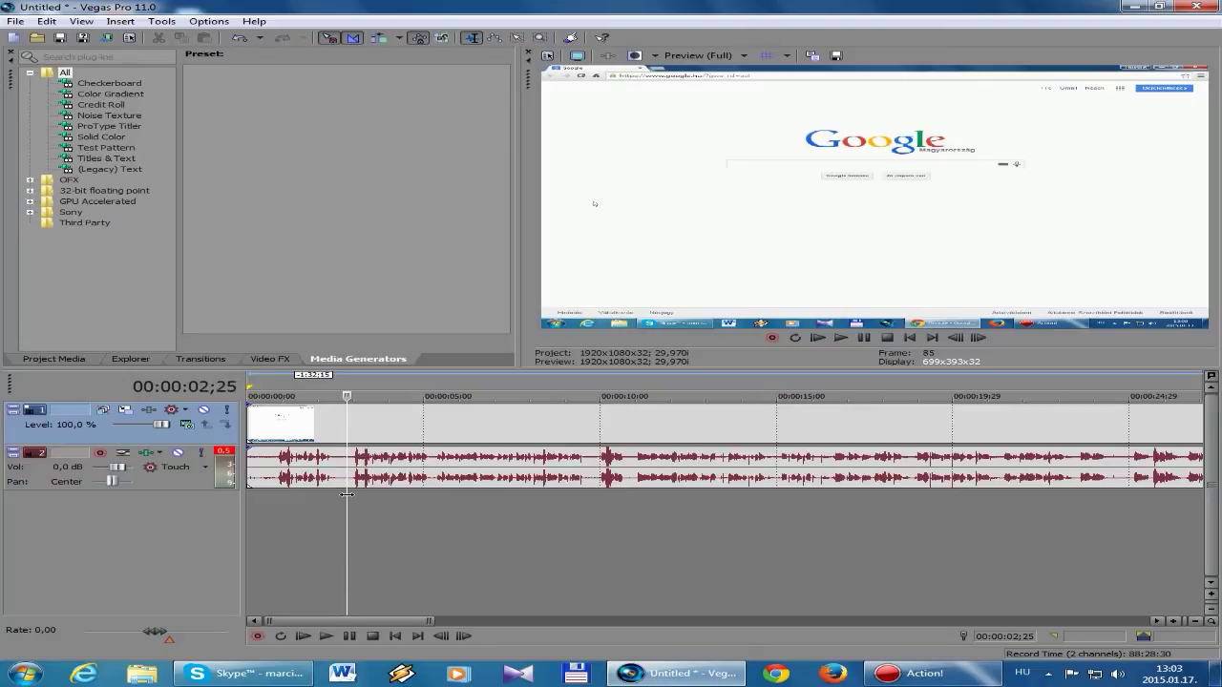
key(space)
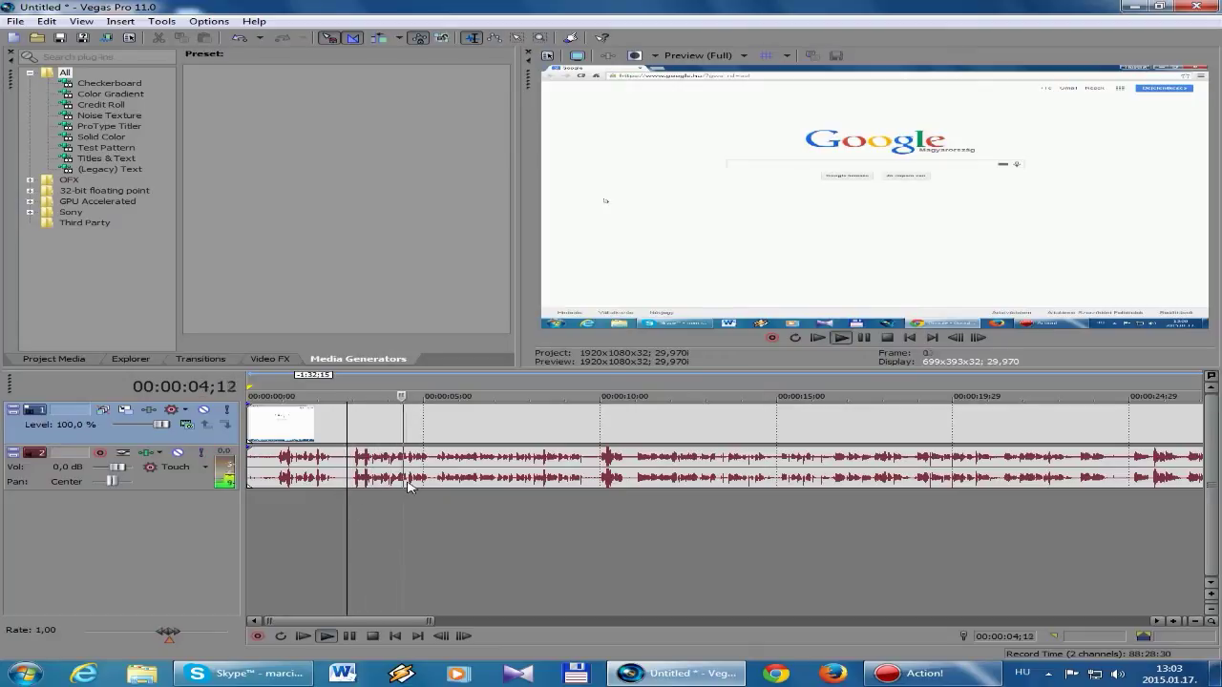
key(Return)
scroll(429, 480, up, 3)
scroll(429, 480, down, 4)
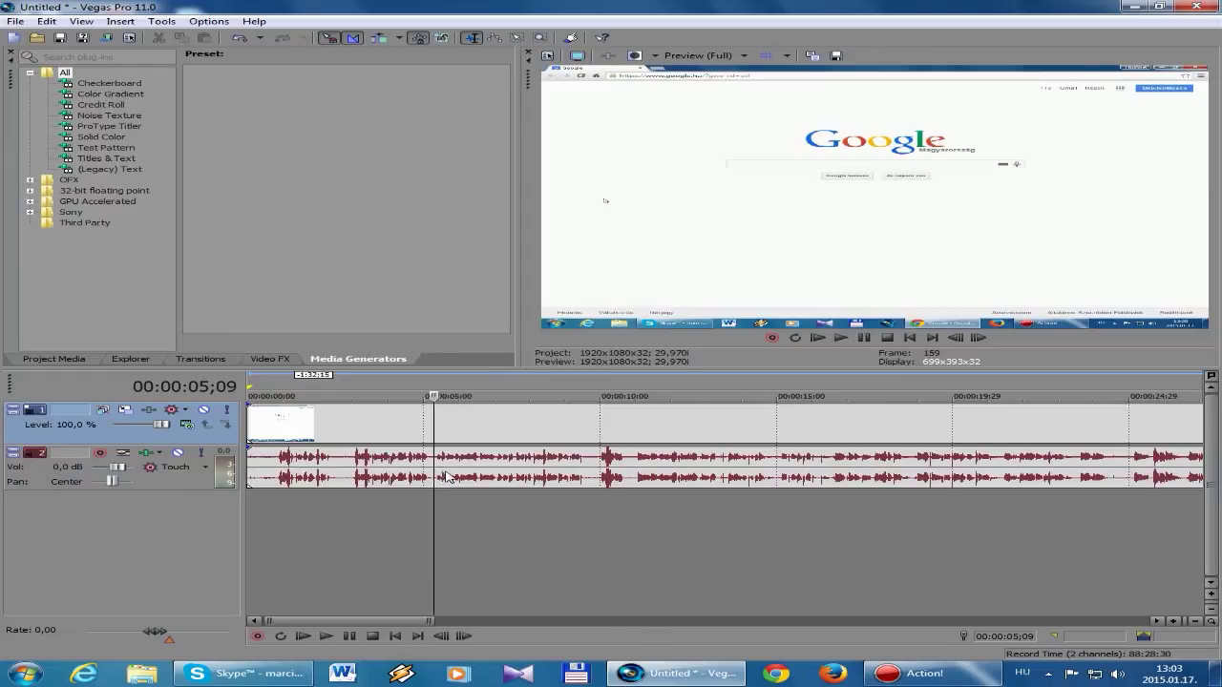
key(s)
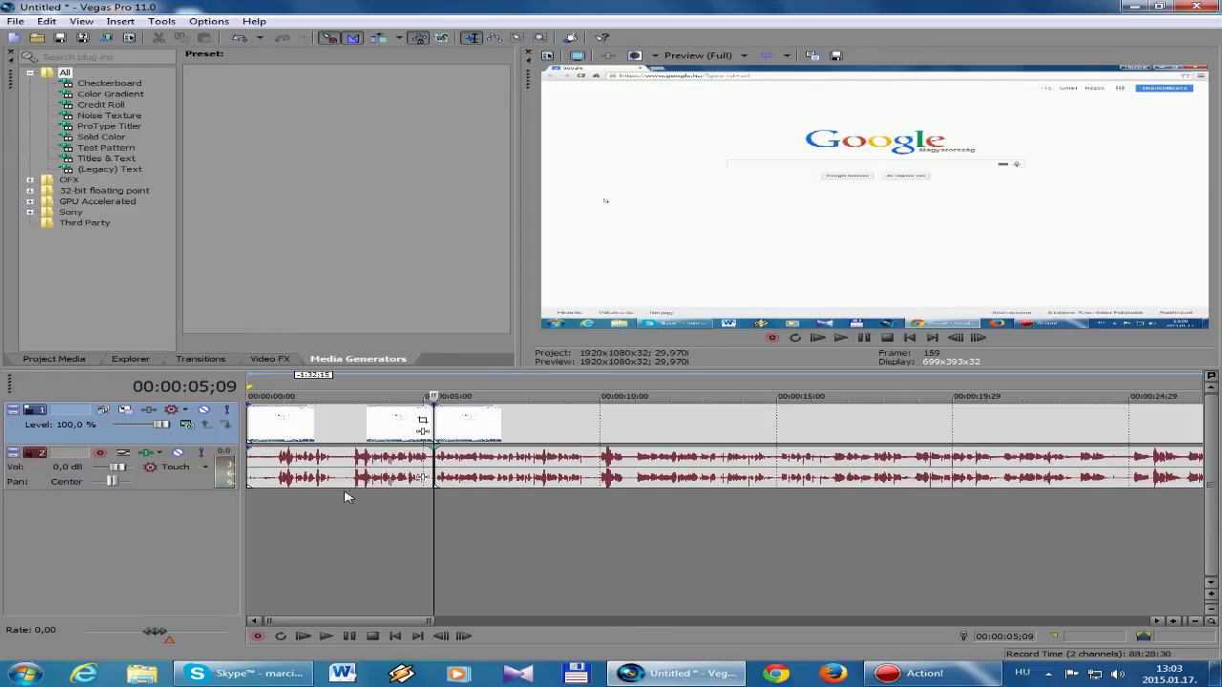
click(346, 496)
key(s)
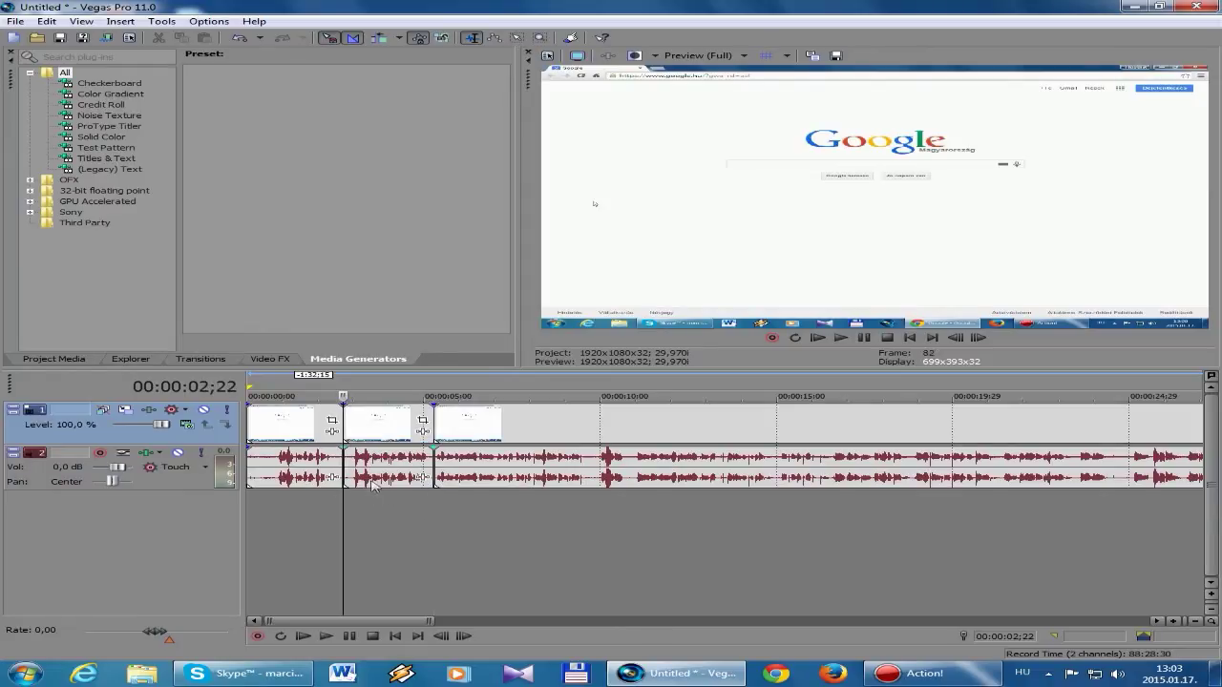
Delete the section between the two cuts, shift the remaining clip back to close the gap, and play the join.
click(372, 428)
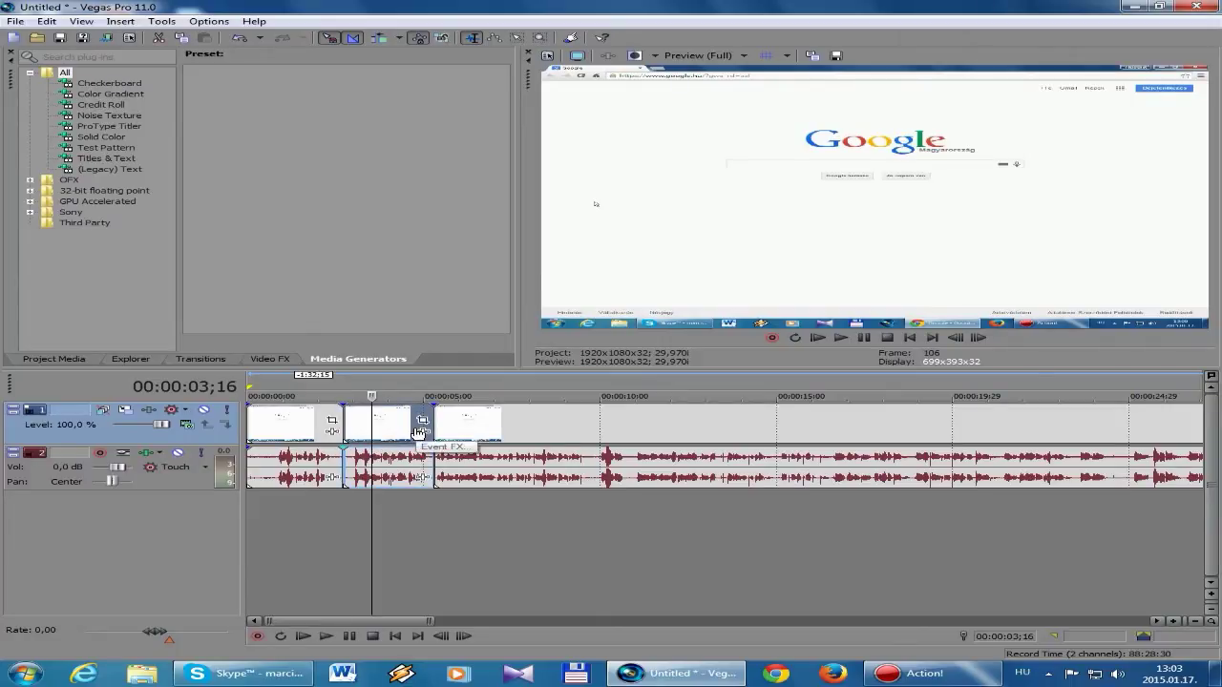
right_click(393, 429)
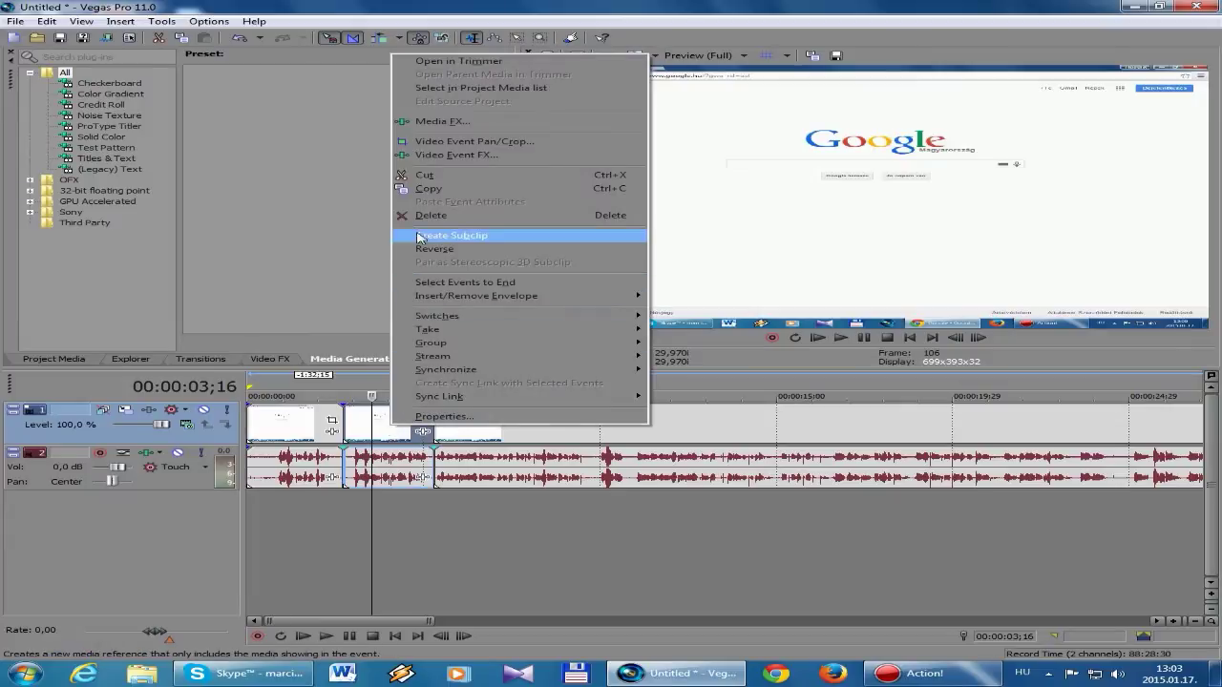
click(406, 218)
drag(482, 426, 201, 439)
key(space)
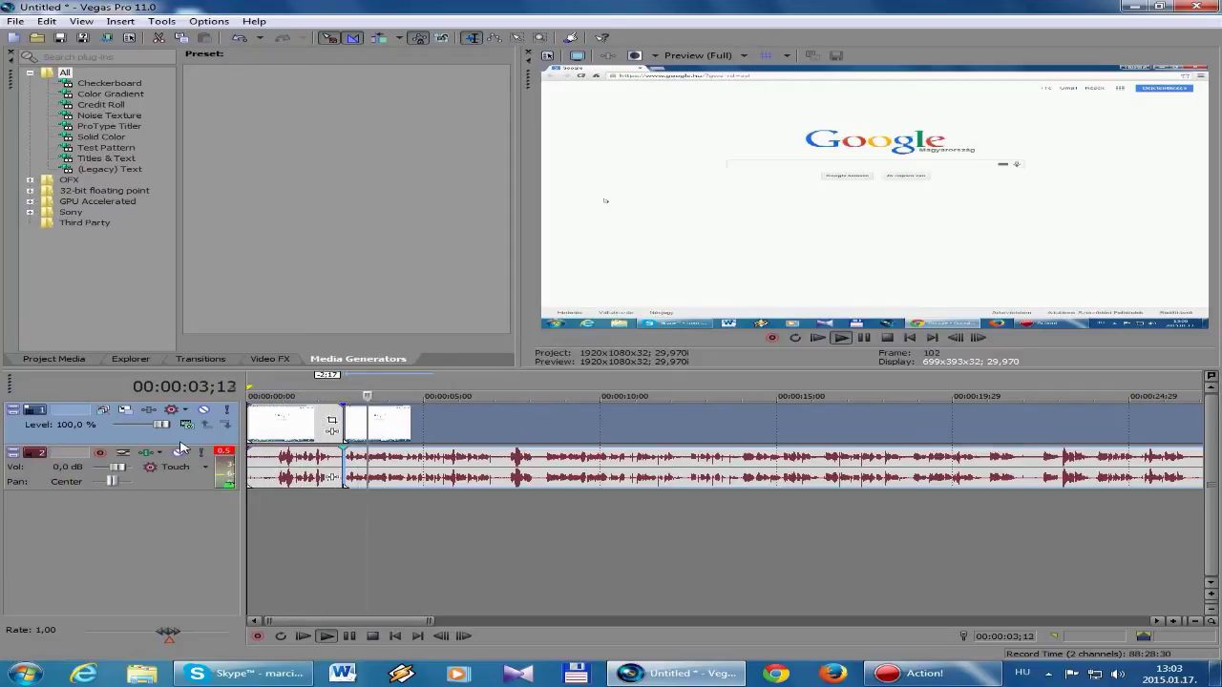
key(Return)
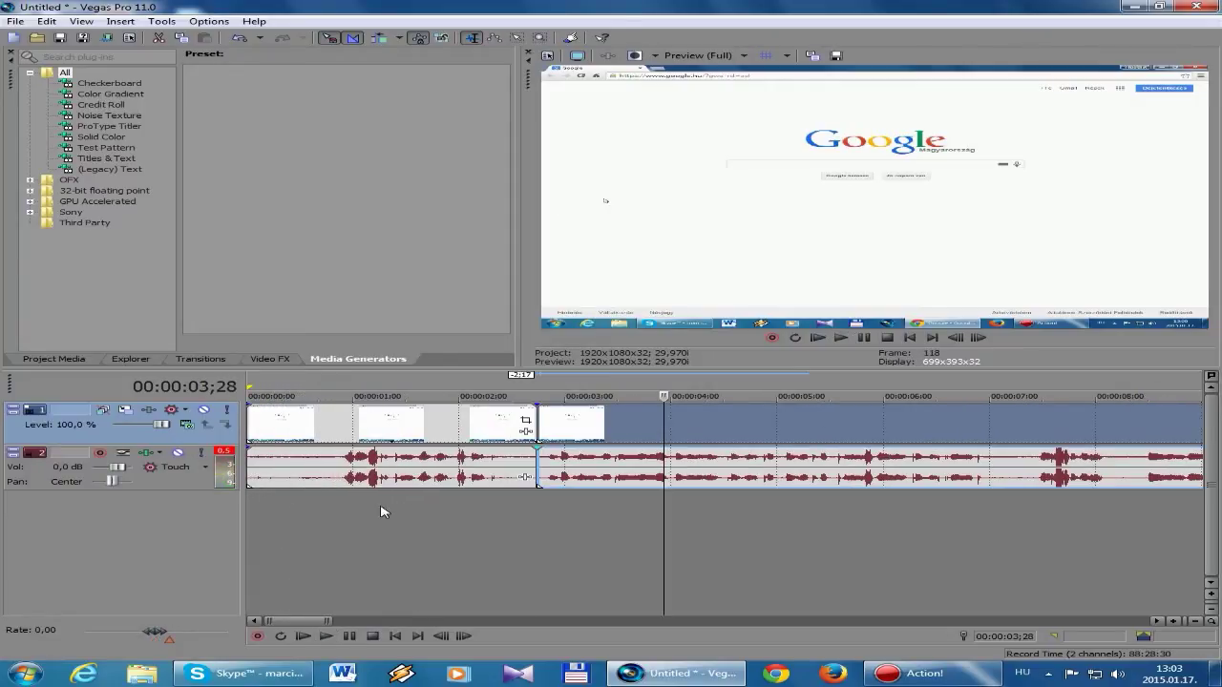
Scrub through the remaining clip and play its final part to check for mistakes.
drag(388, 499, 966, 508)
scroll(979, 509, down, 2)
scroll(978, 508, down, 3)
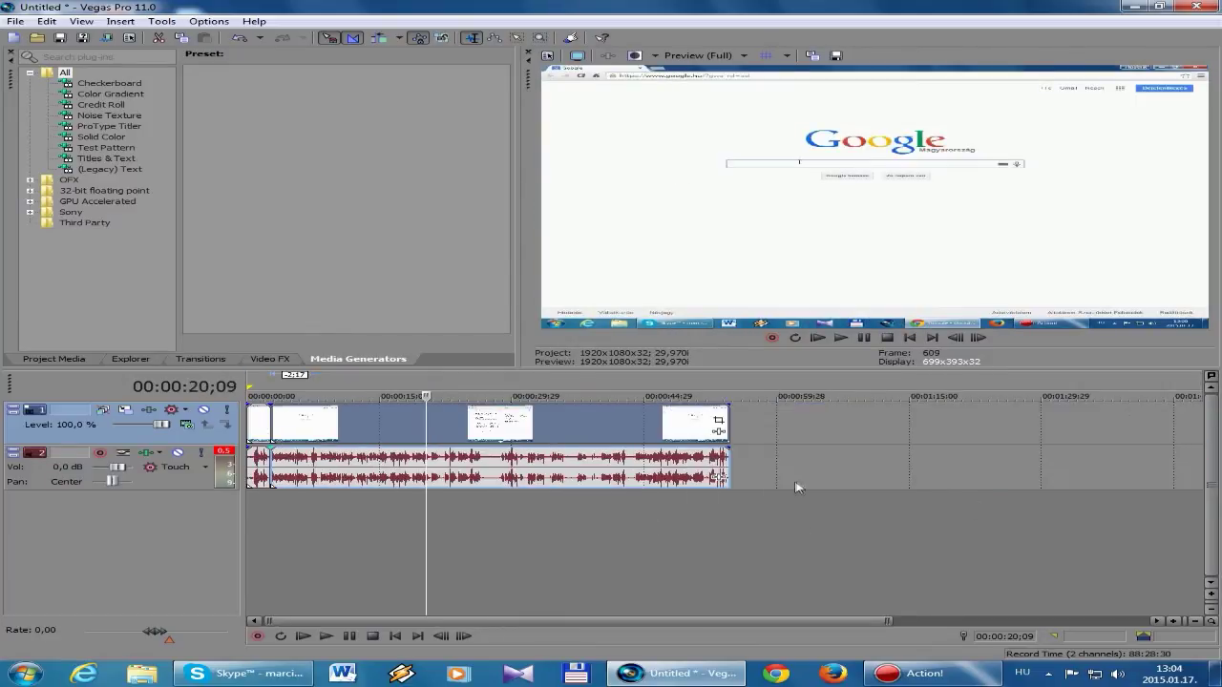
drag(423, 520, 621, 503)
key(space)
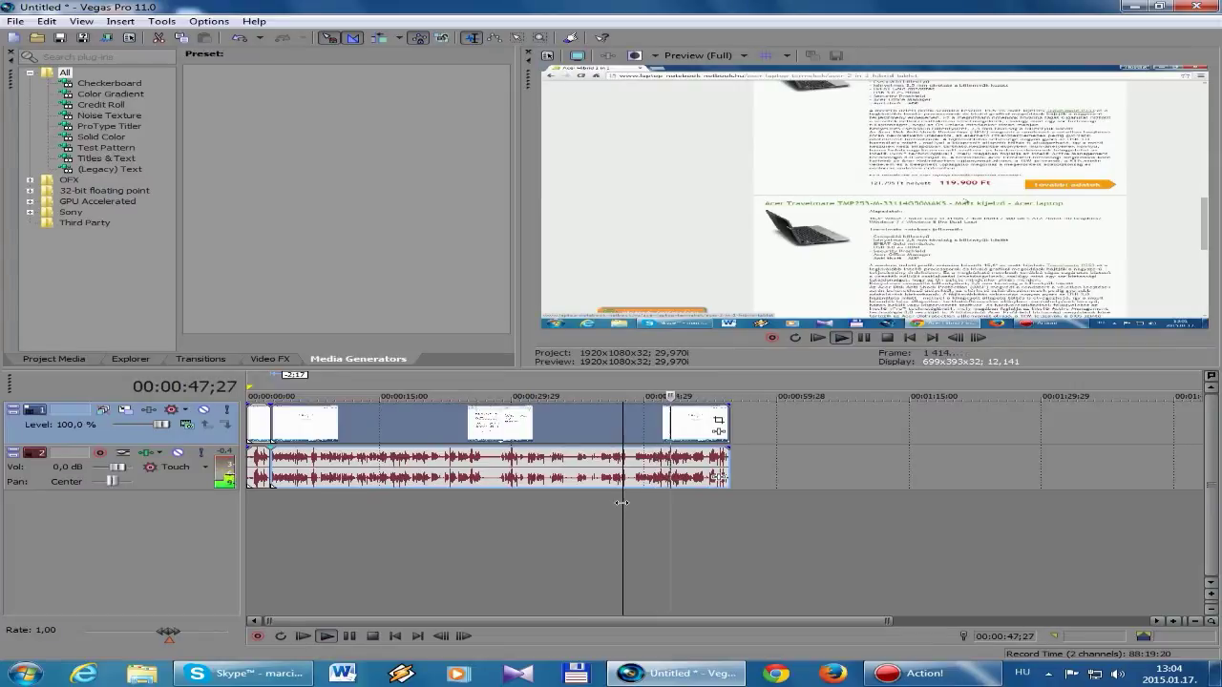
scroll(779, 504, up, 2)
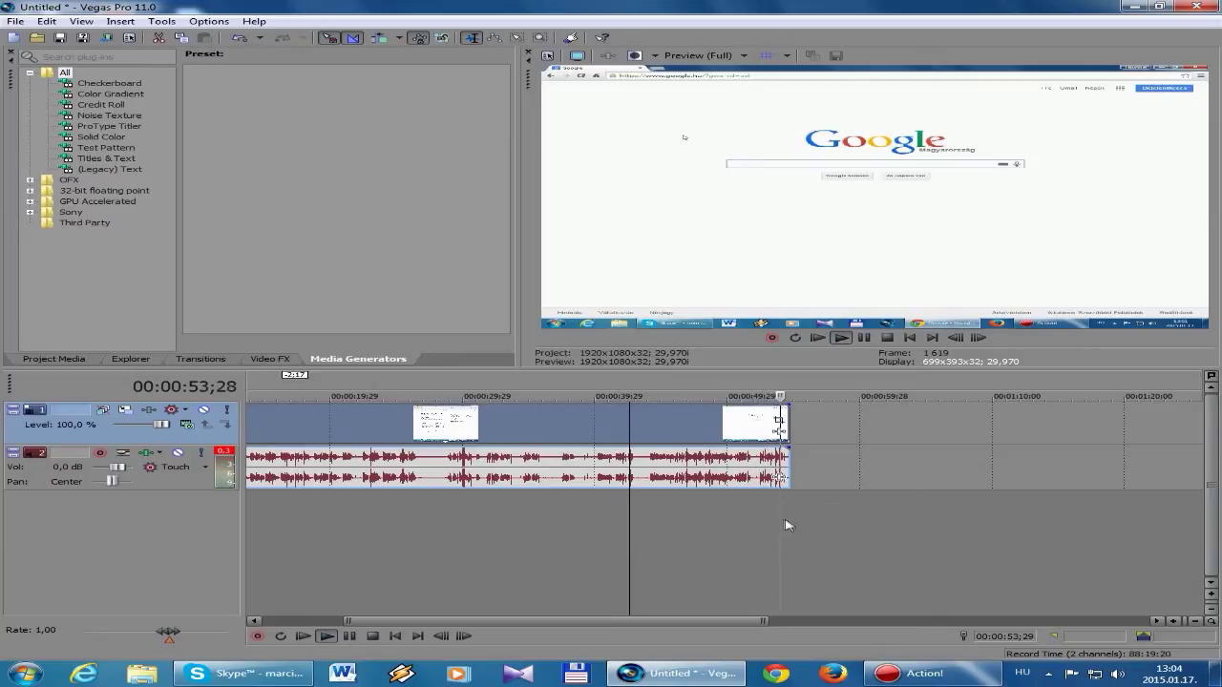
Split the remaining clip near its end at 00:00:50;15 and at 00:00:52;08.
drag(781, 517, 734, 514)
scroll(741, 518, up, 4)
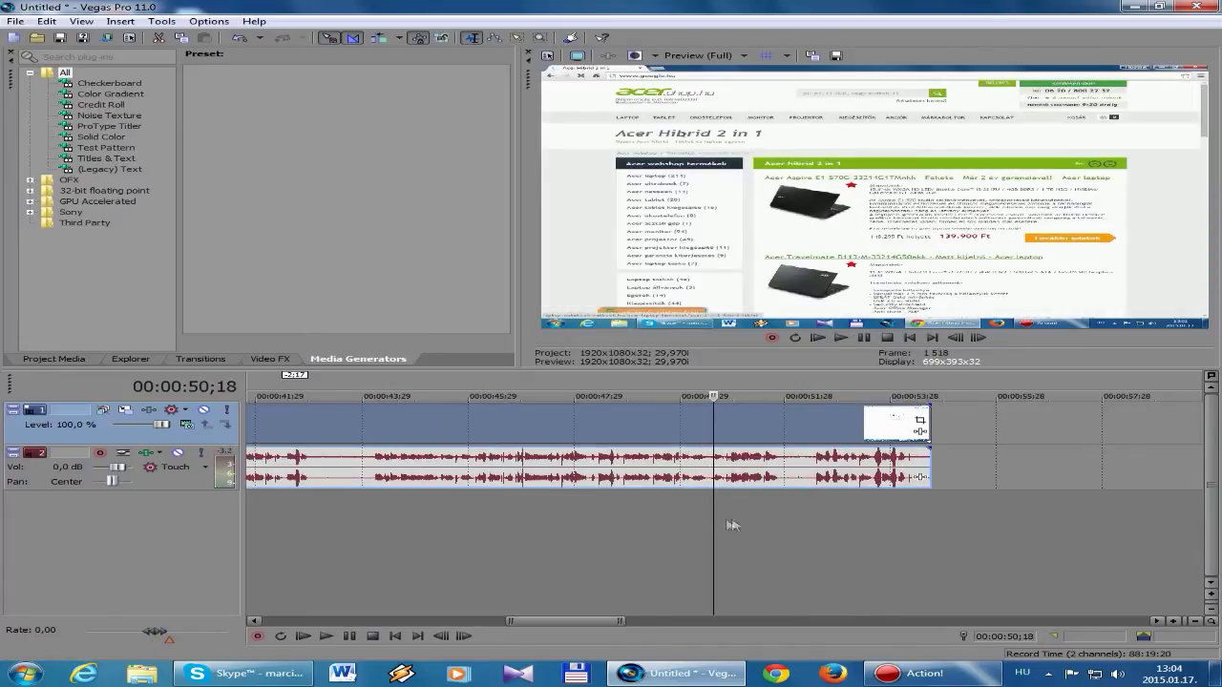
drag(709, 537, 707, 537)
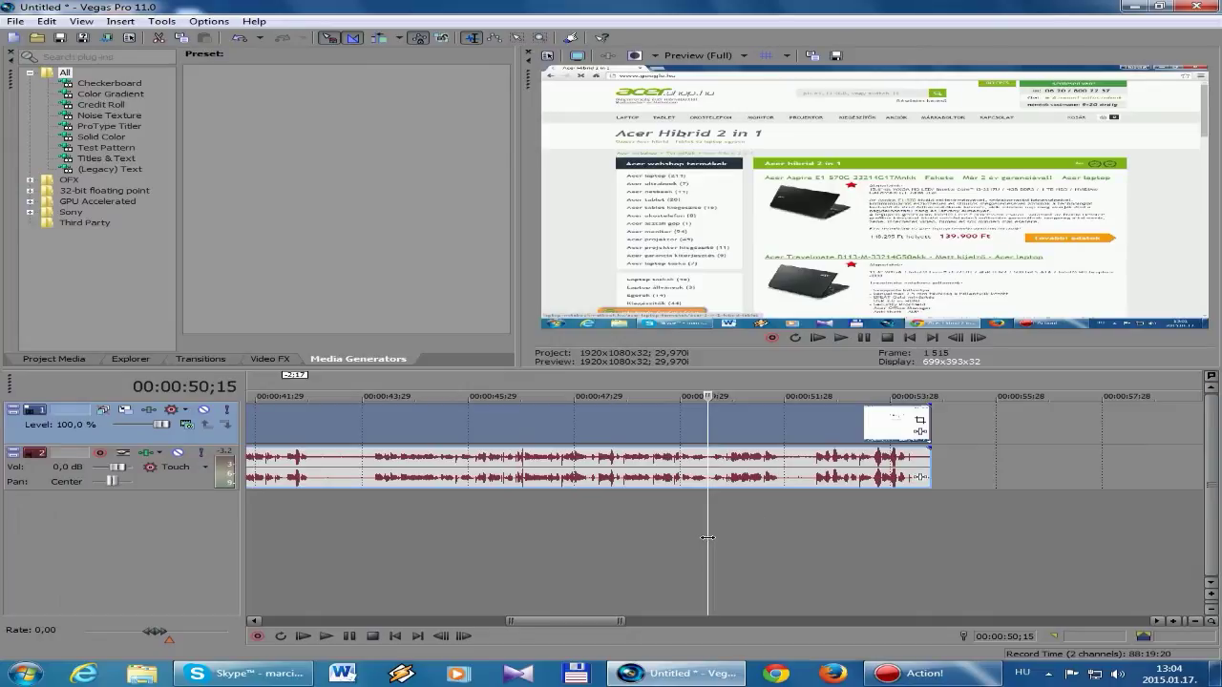
key(s)
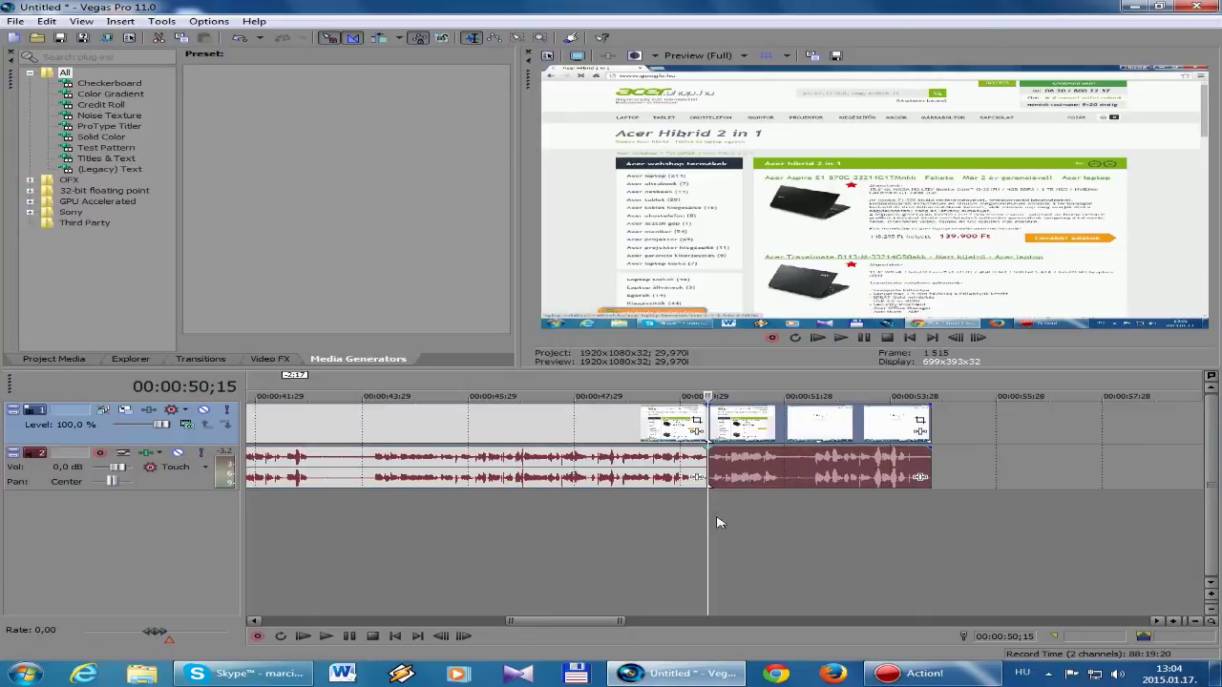
drag(708, 520, 801, 508)
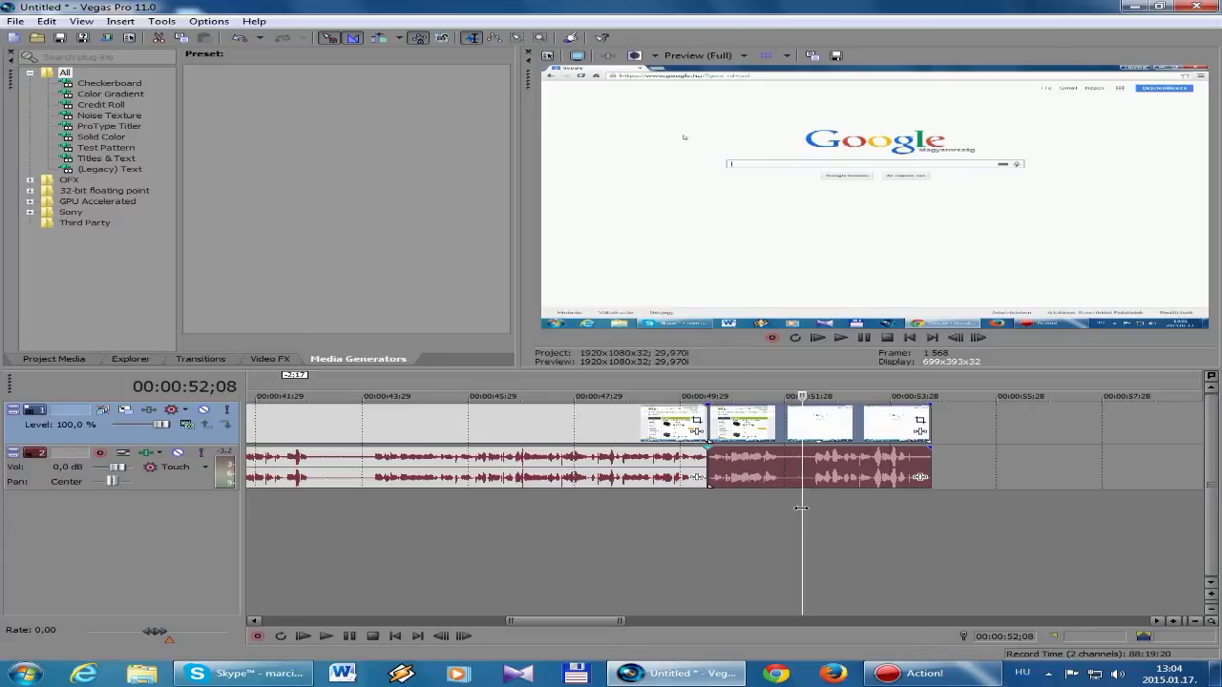
key(s)
Delete the section between 00:00:50;15 and 00:00:52;08, move the final piece back against the preceding clip, and play the join.
click(754, 427)
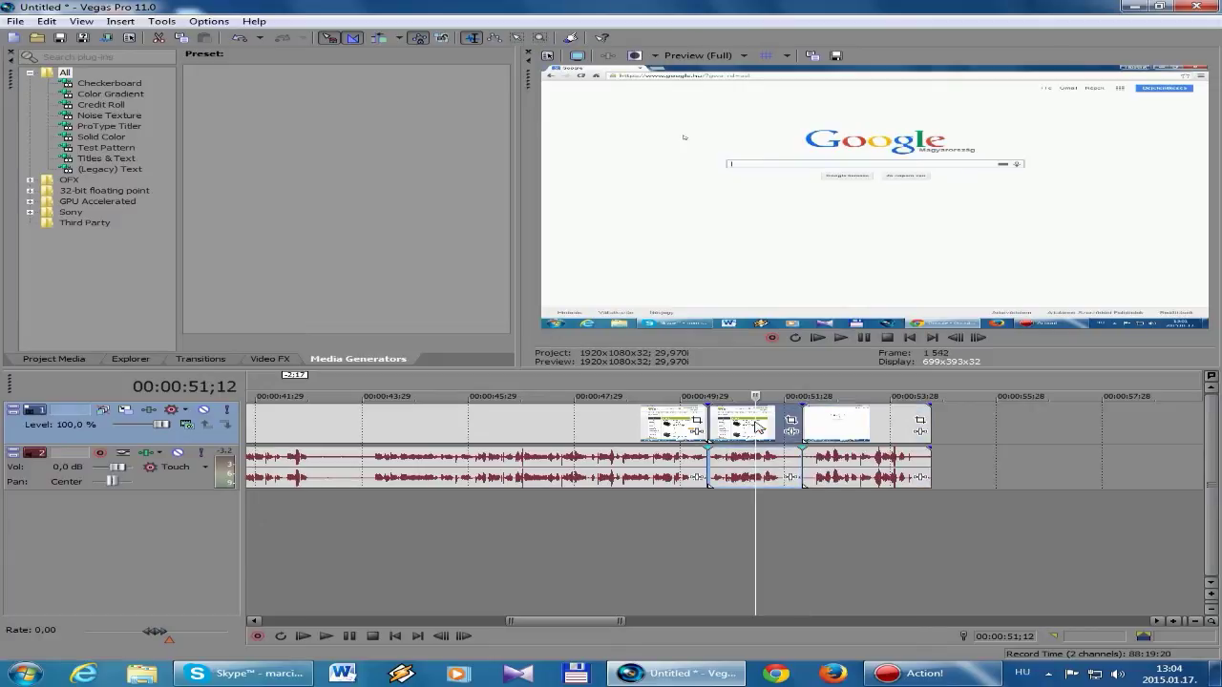
key(Delete)
drag(848, 432, 755, 432)
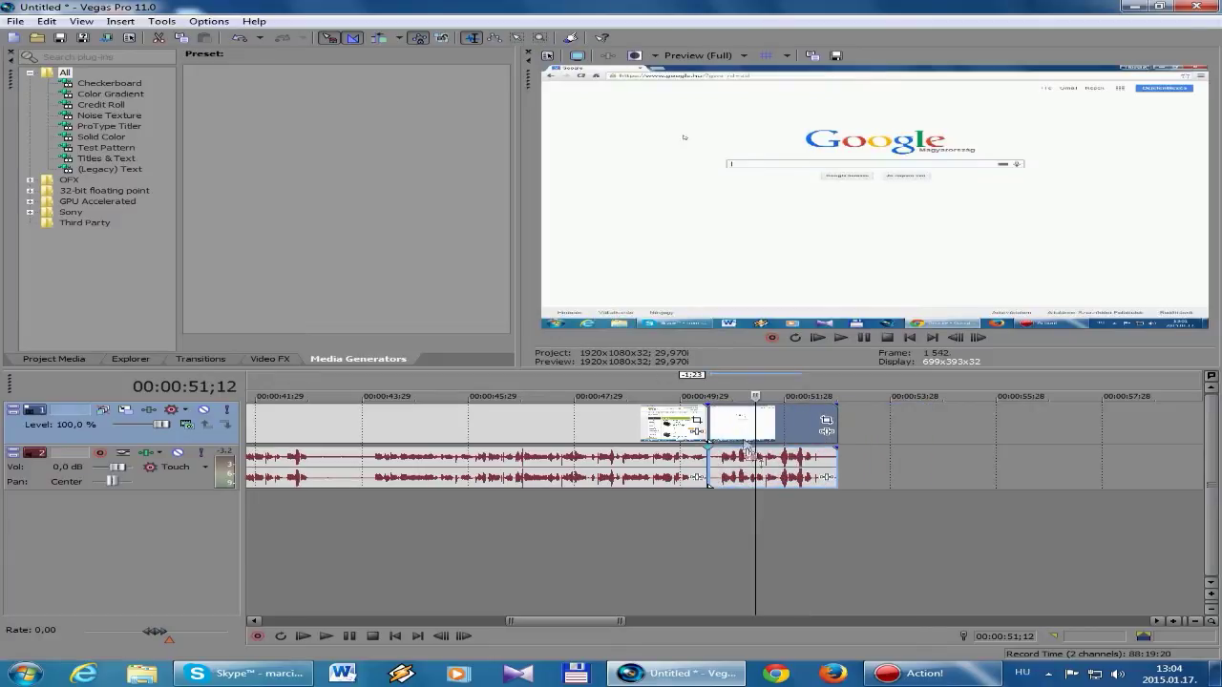
click(622, 430)
key(space)
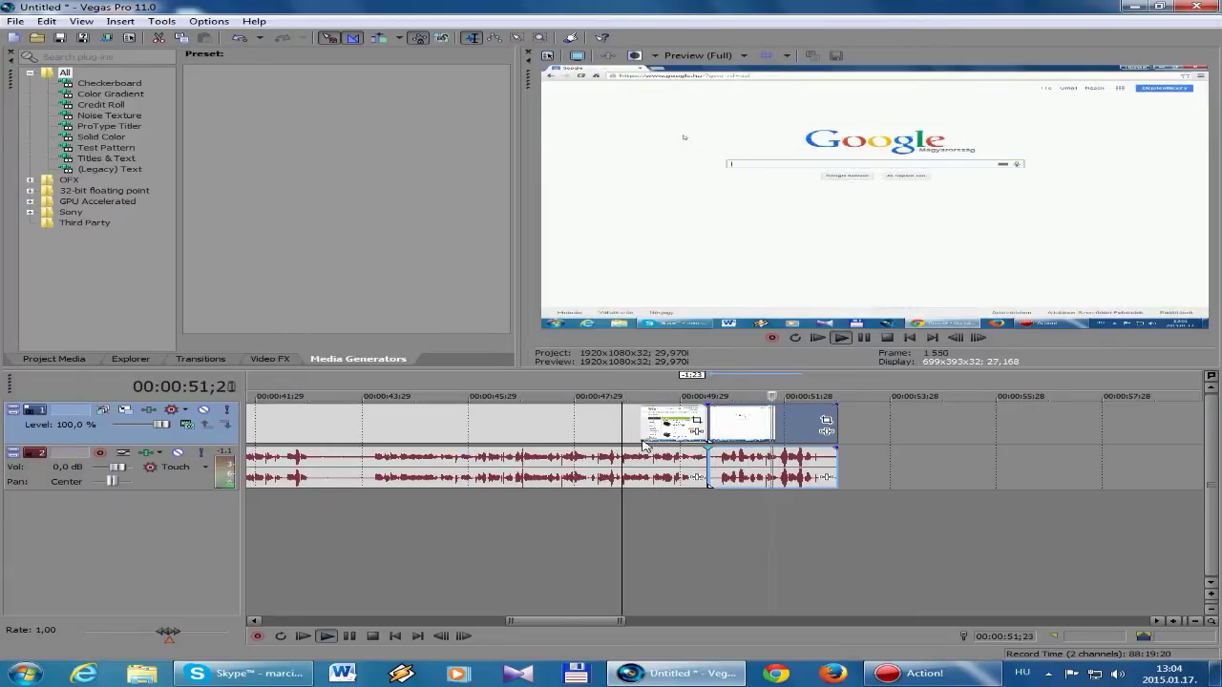
Split the final piece at 00:00:52;21 and delete the leftover tail with its audio.
key(Return)
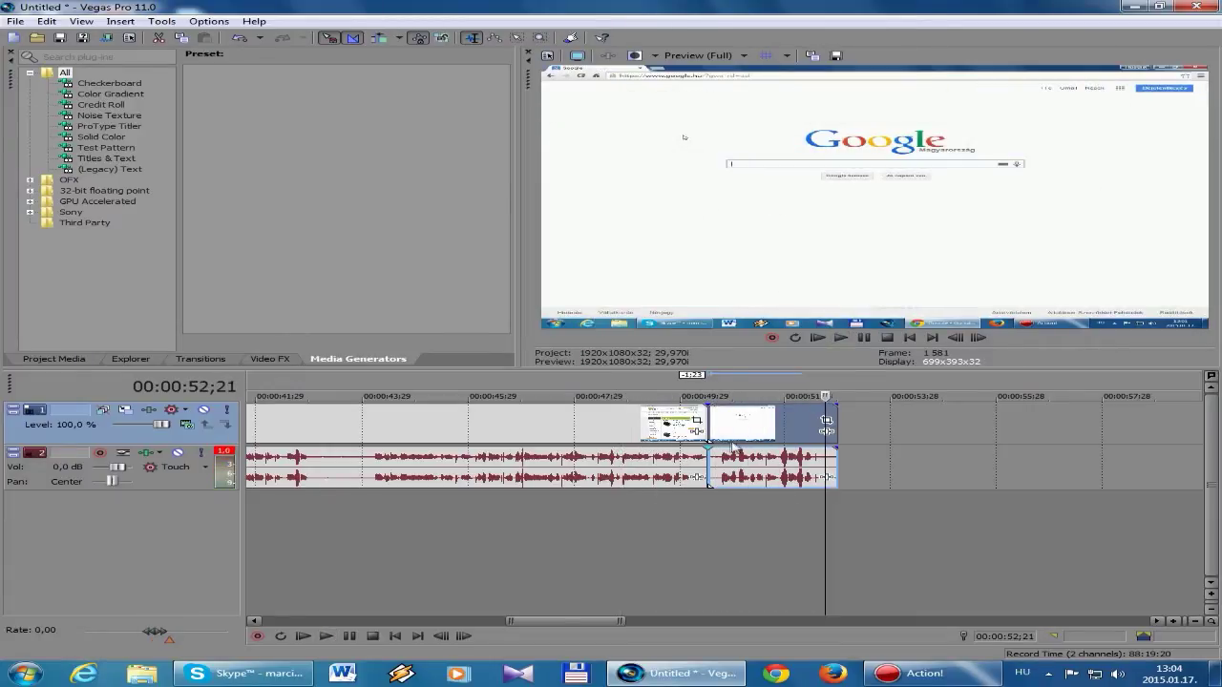
scroll(749, 447, up, 4)
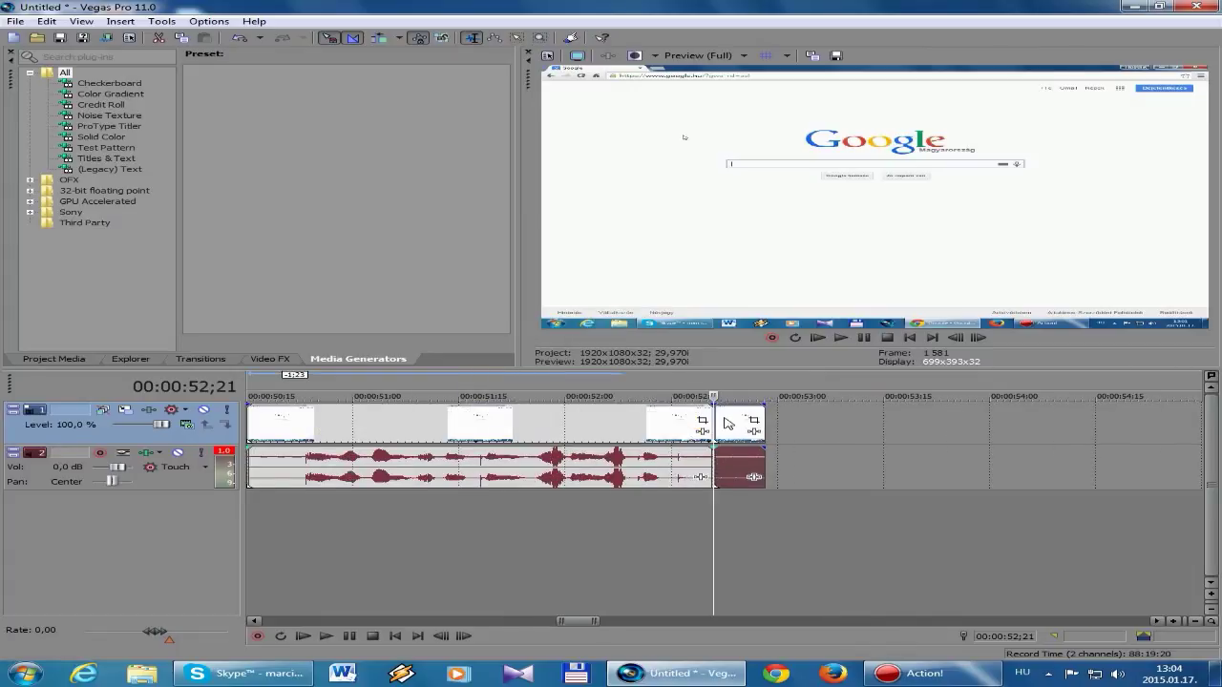
click(728, 424)
key(Delete)
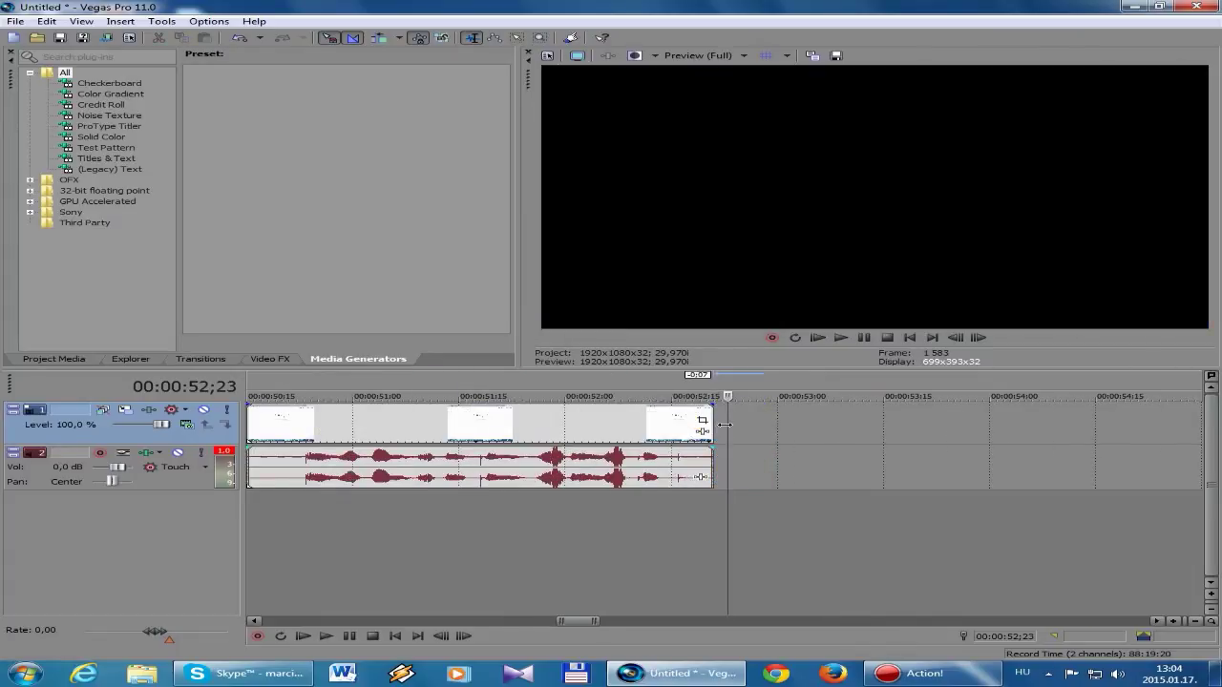
Add a short fade-out to the video and audio at the end of the last clip and play it.
click(693, 426)
click(715, 426)
click(697, 428)
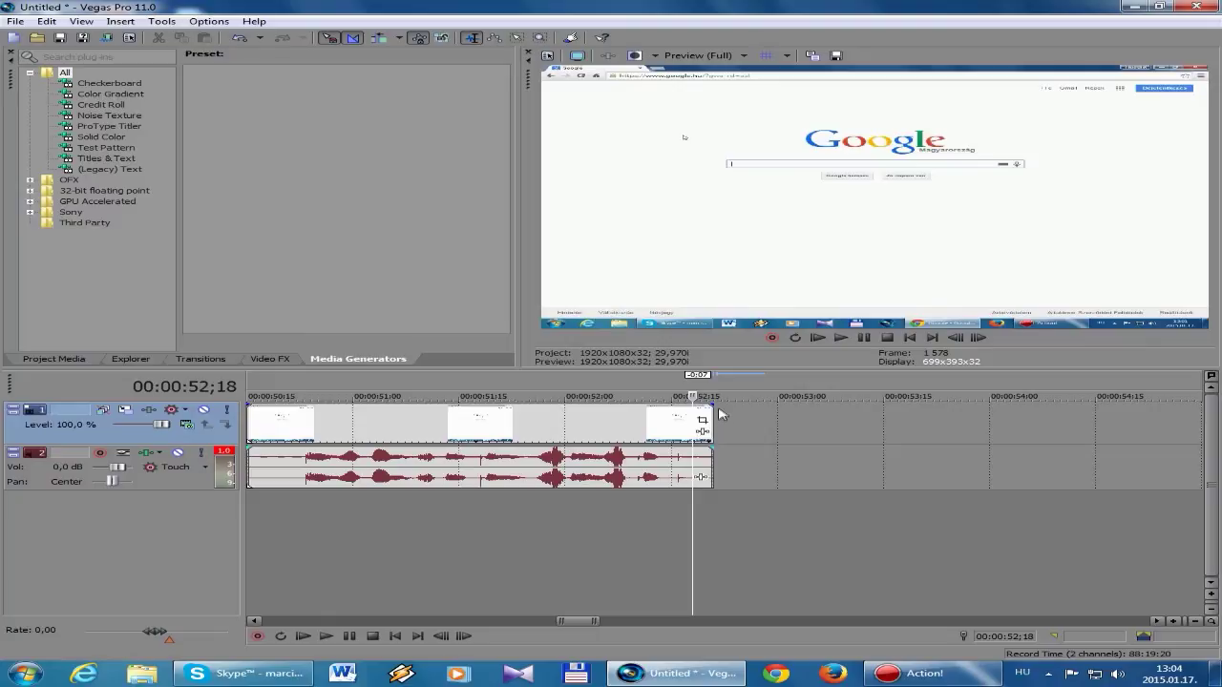
mouse_move(717, 404)
mouse_down()
mouse_move(696, 405)
mouse_move(694, 445)
mouse_up()
key(space)
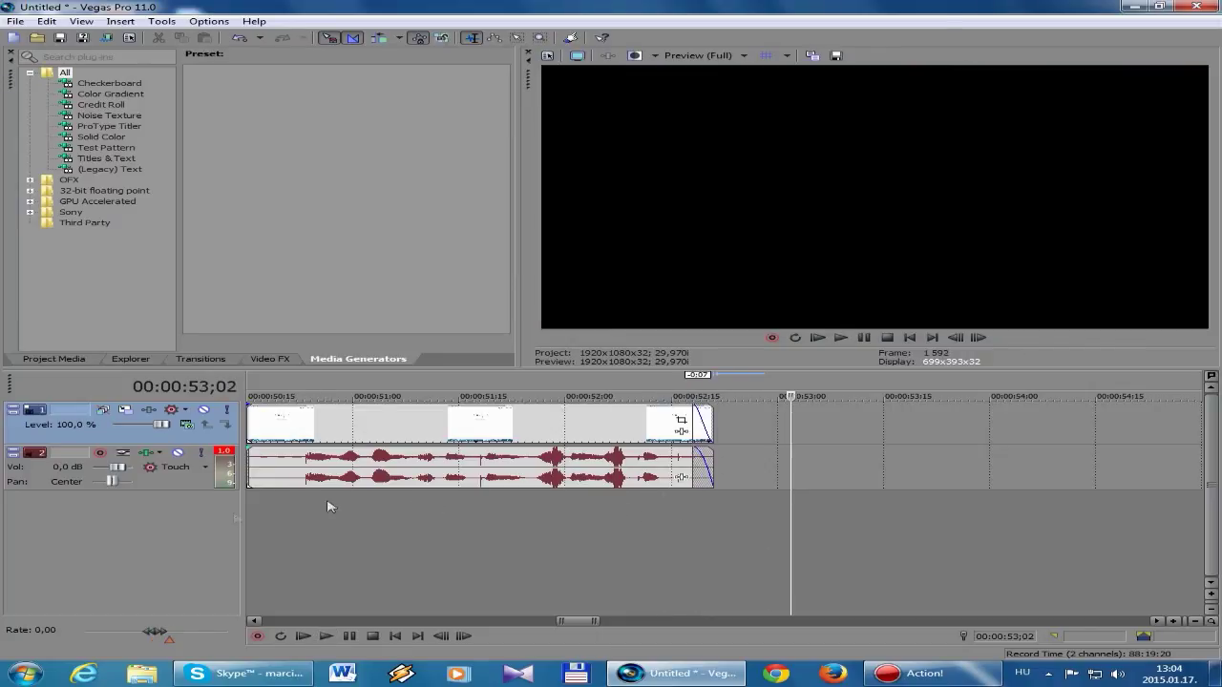
Lengthen the fade-outs on the last clip's video and audio, and play the ending again.
drag(685, 425, 628, 412)
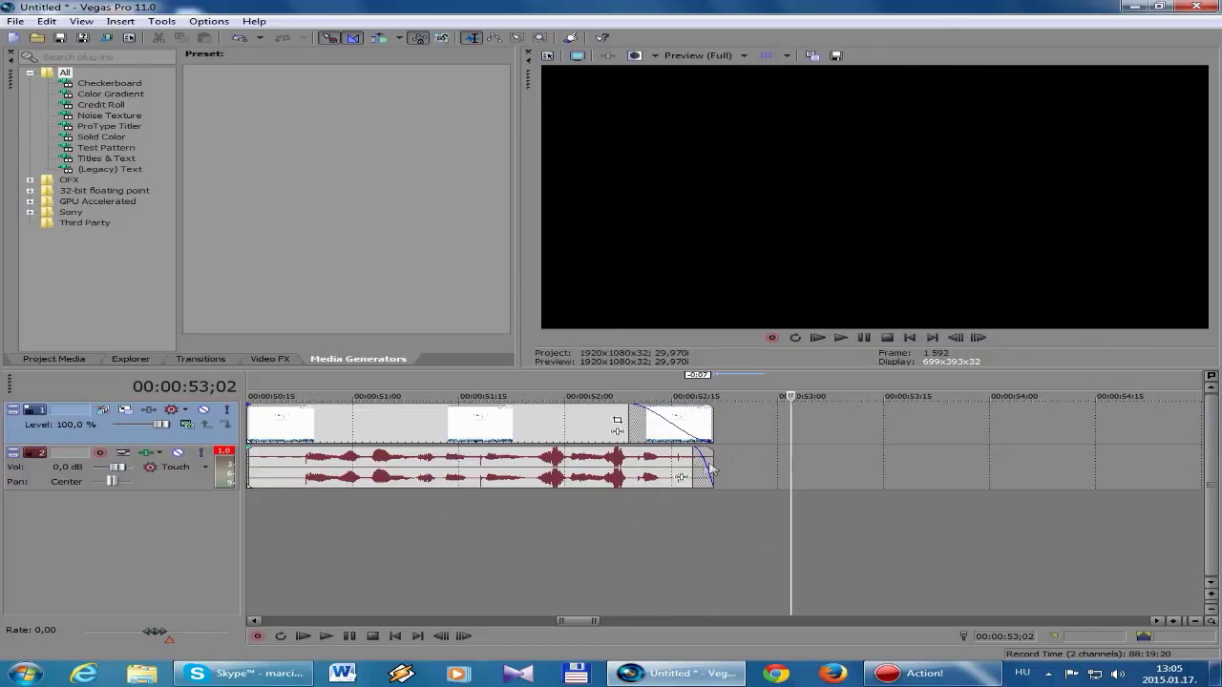
drag(699, 463, 570, 462)
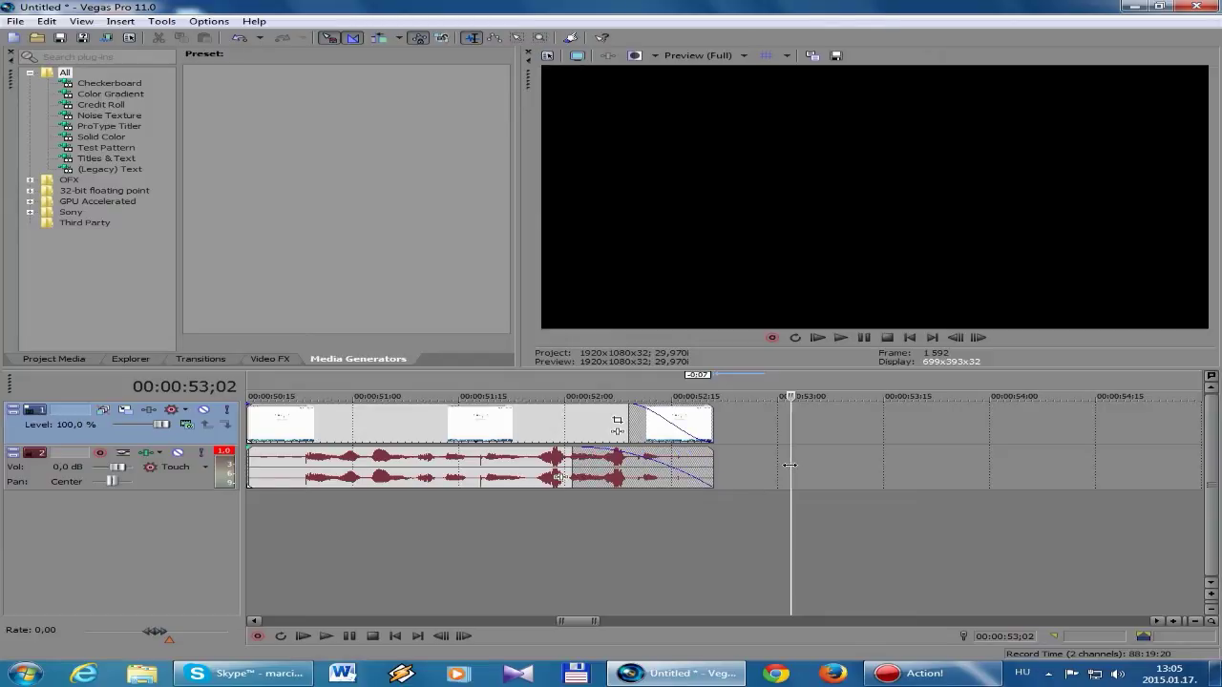
click(389, 425)
click(479, 426)
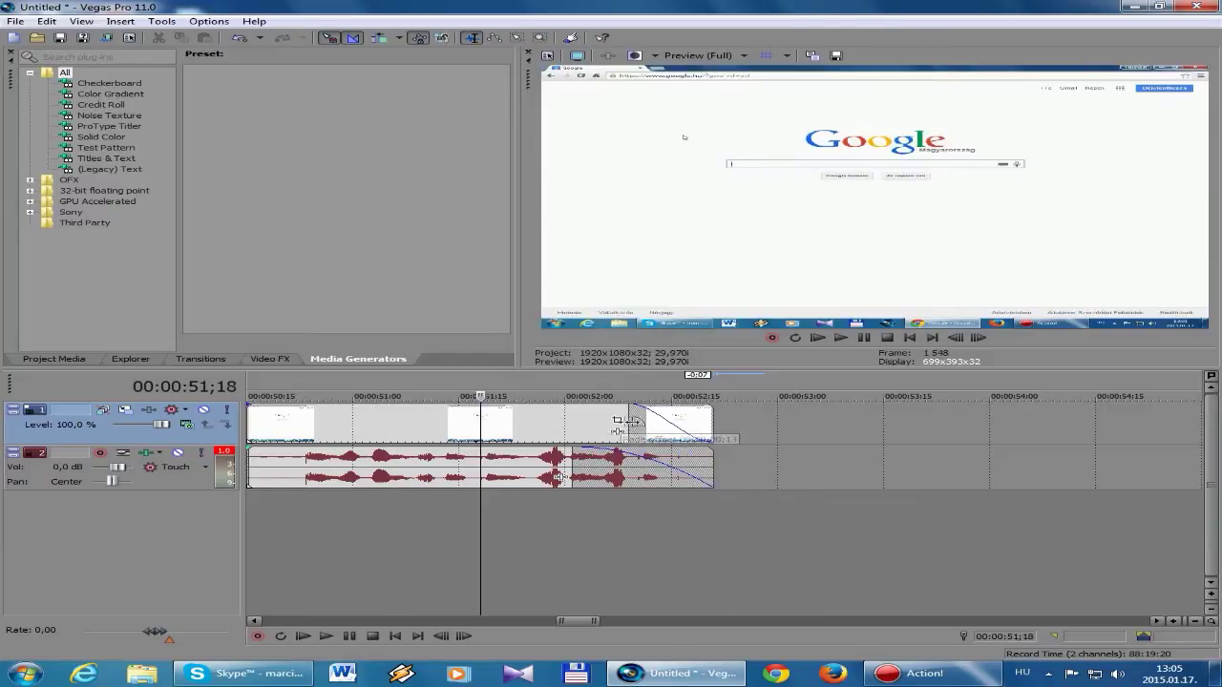
drag(637, 423, 563, 420)
key(space)
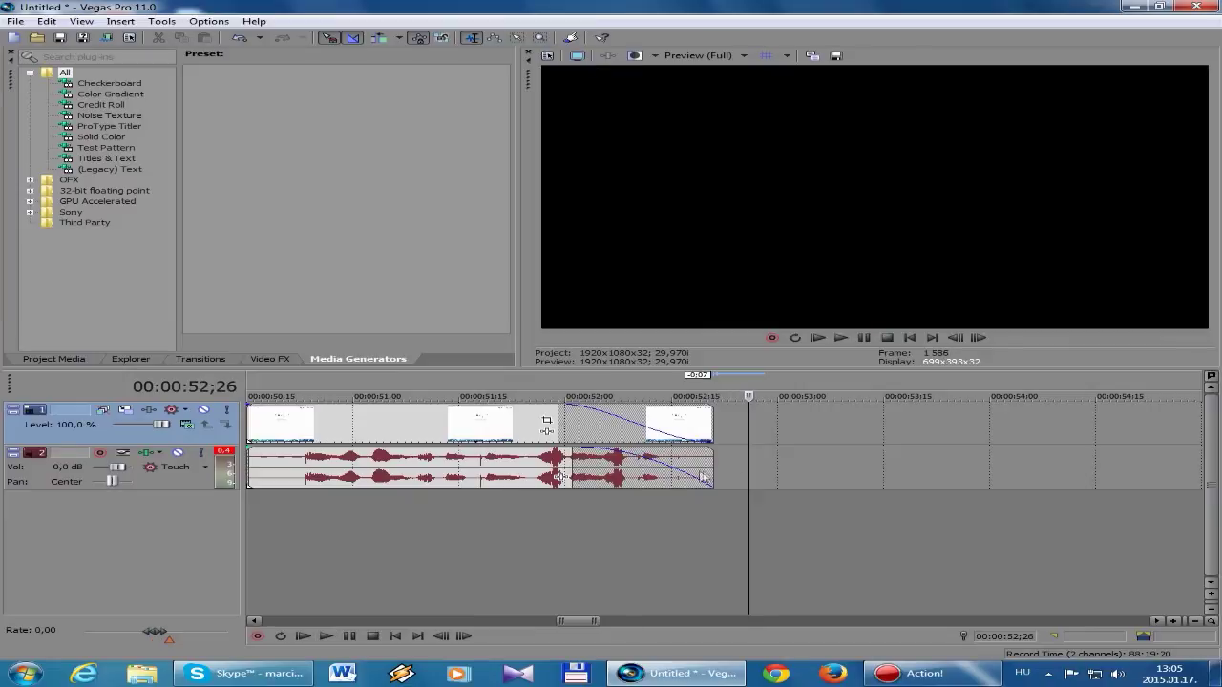
Add fade-ins to the video and audio at the start of the first clip, and play the project from the beginning.
scroll(685, 476, down, 3)
scroll(695, 480, down, 4)
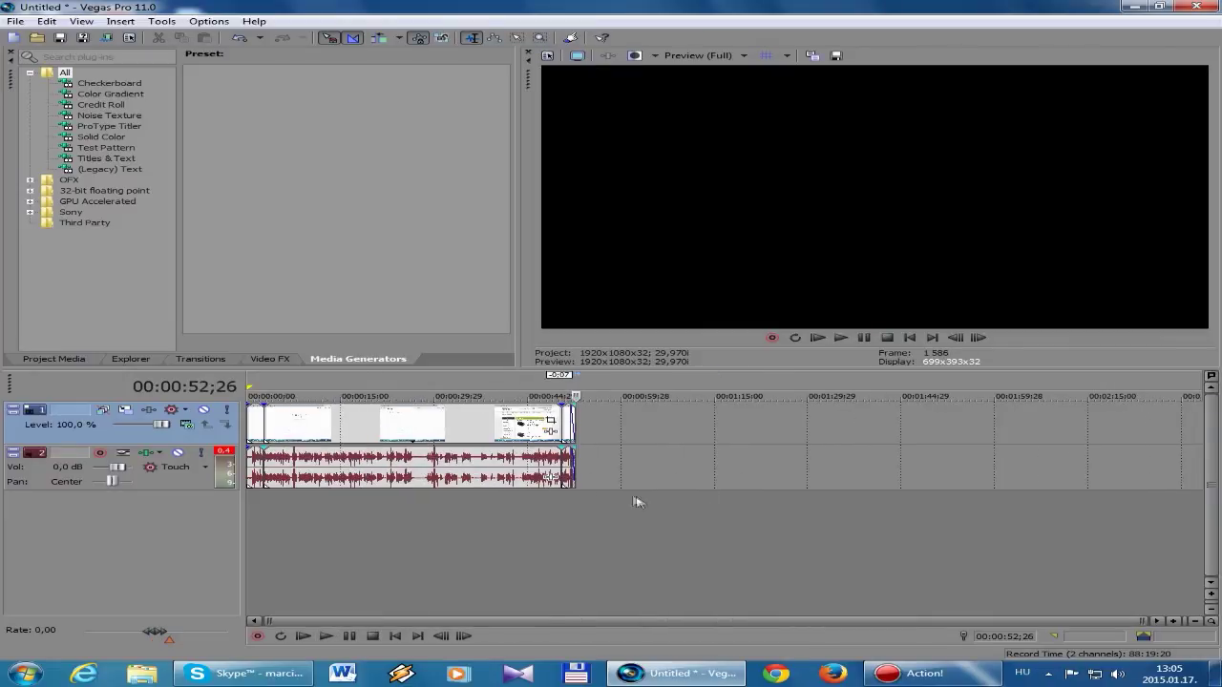
key(ctrl+Home)
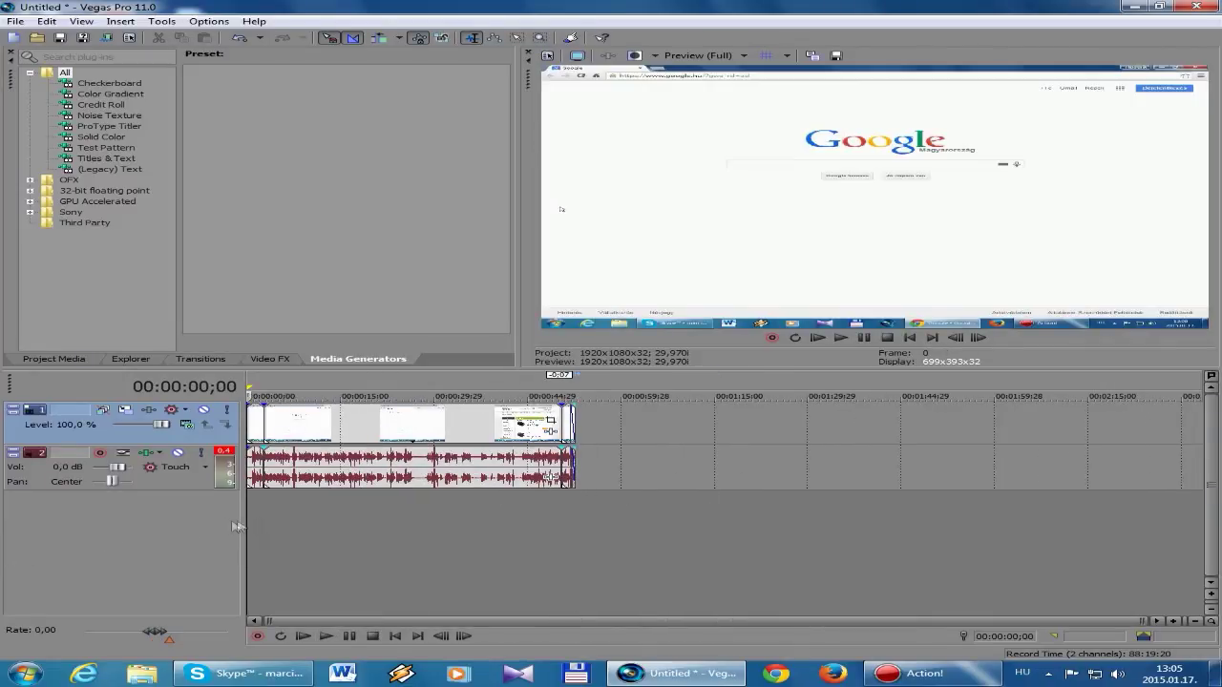
scroll(300, 534, up, 8)
click(276, 536)
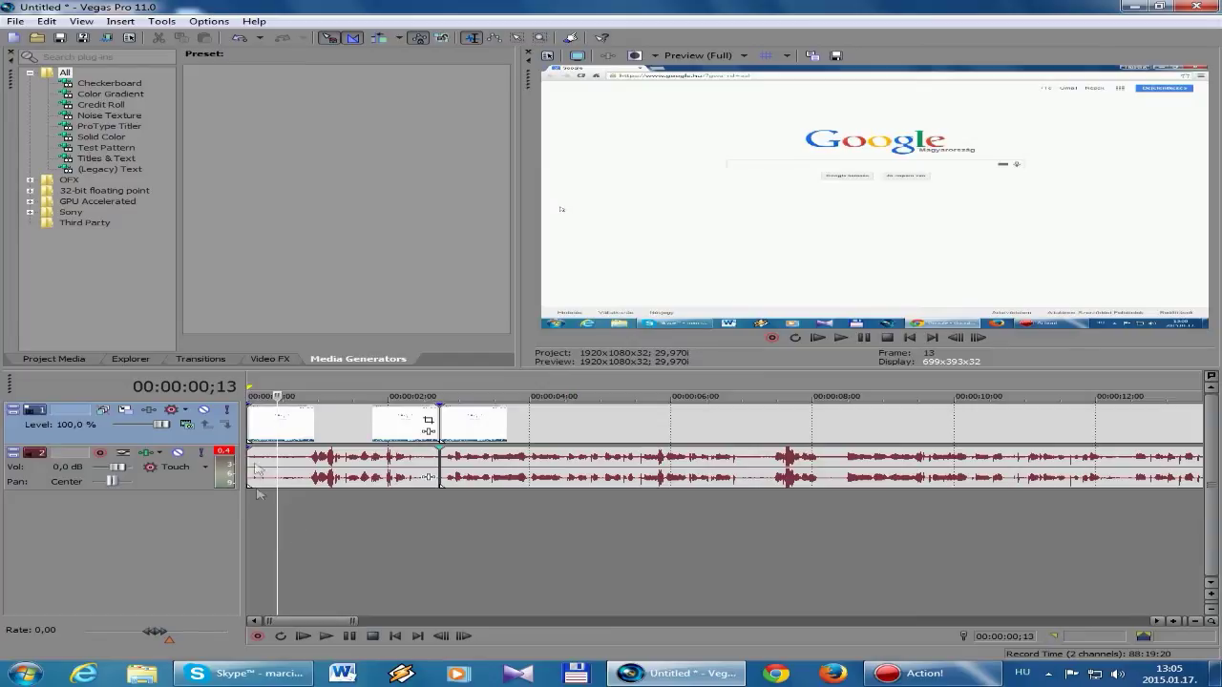
double_click(249, 410)
drag(246, 408, 296, 409)
drag(246, 445, 310, 446)
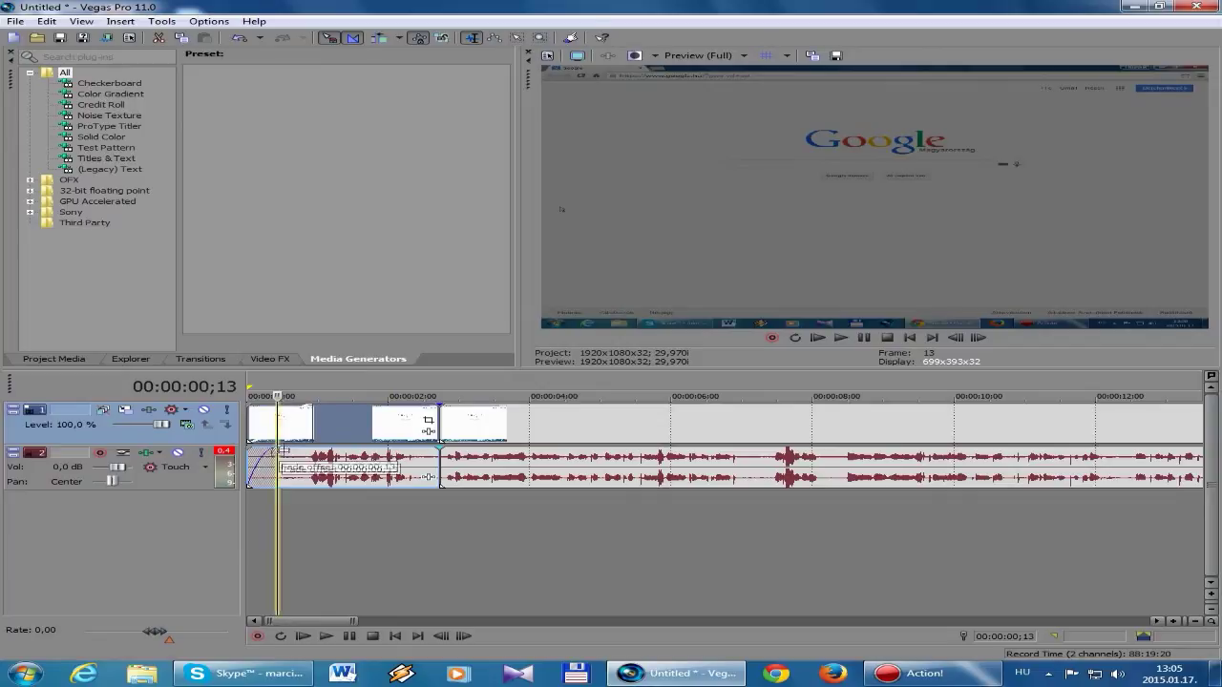
key(ctrl+Home)
key(space)
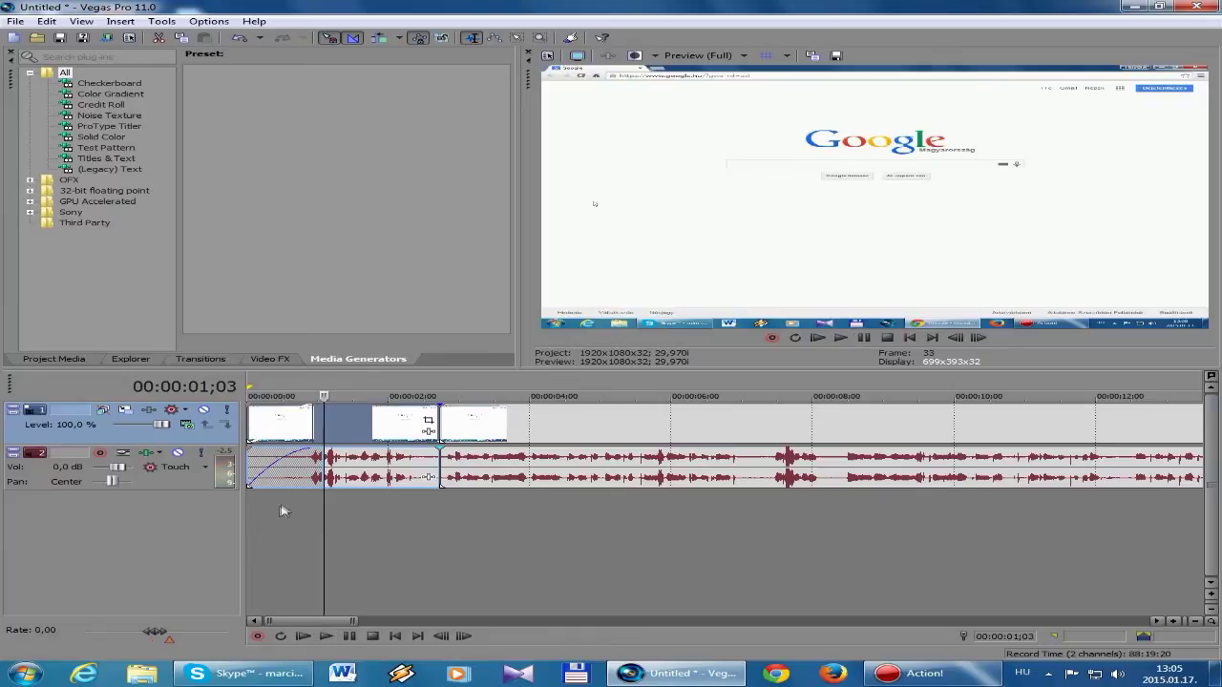
Return to the start of the project and set the loop region over all clips, from 00:00:00;00 to 00:00:52;21.
drag(320, 503, 238, 458)
scroll(380, 477, down, 5)
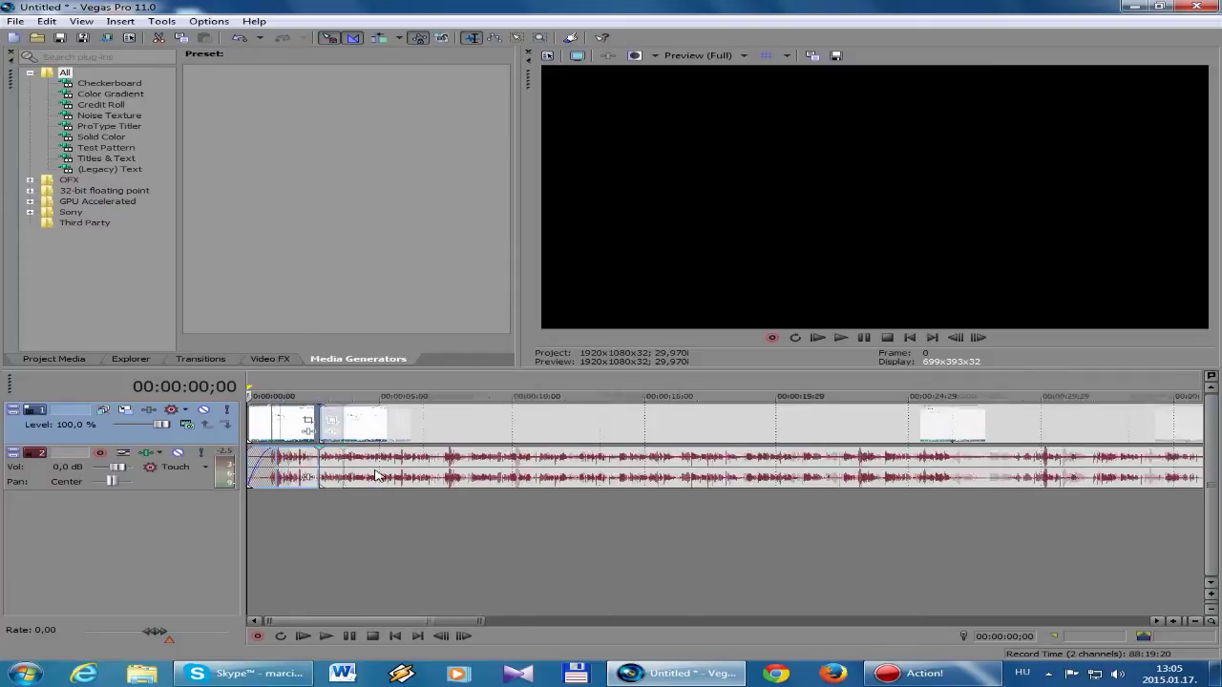
click(381, 512)
key(ctrl+Home)
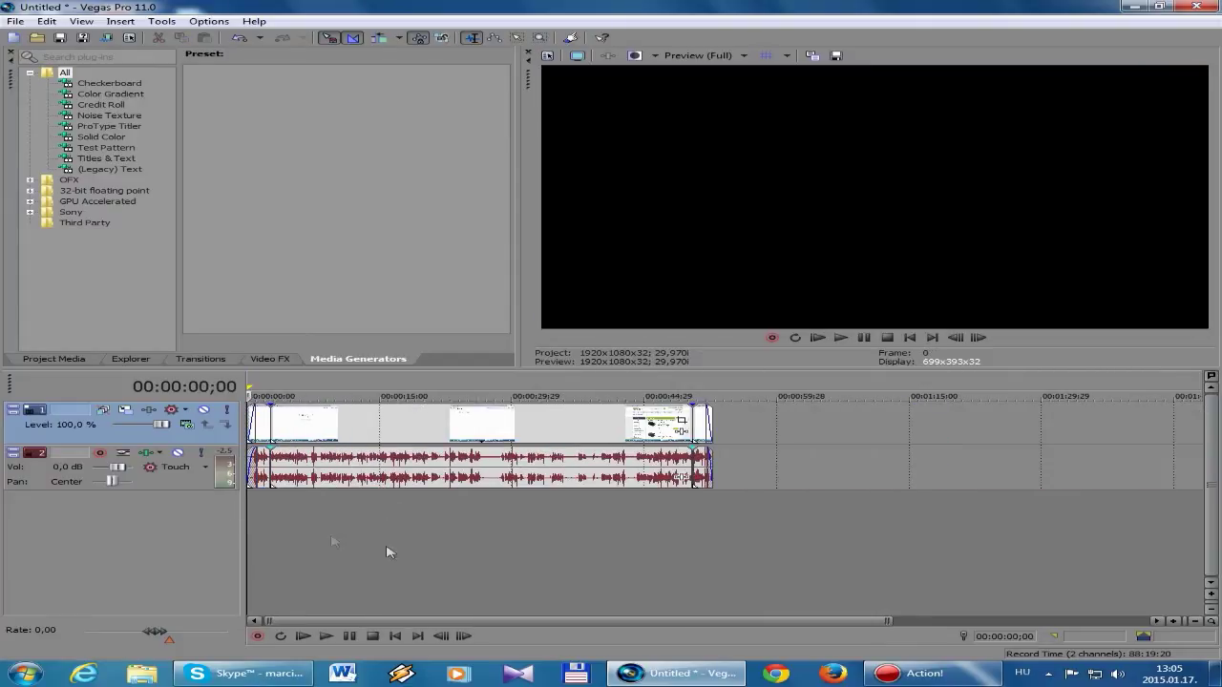
double_click(415, 540)
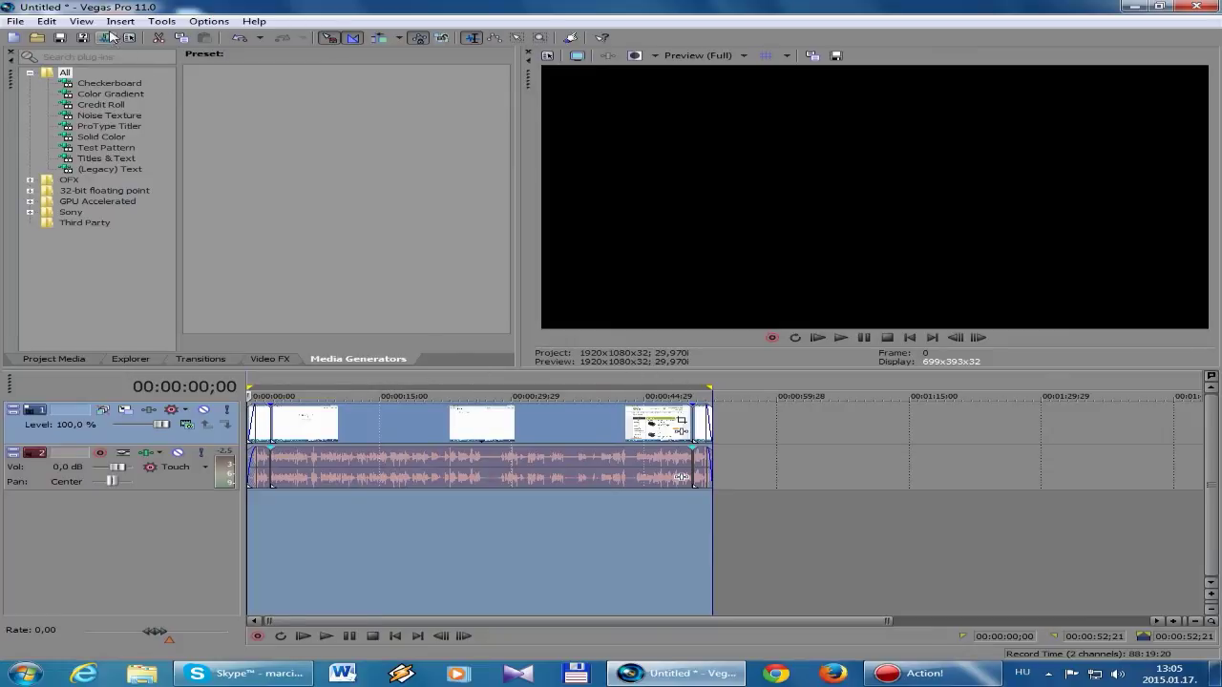
Open the Render As settings, choose the Windows Media Video V11 template 4.8 Mbps HD 720-24p Video, and mark it as a favorite.
click(13, 25)
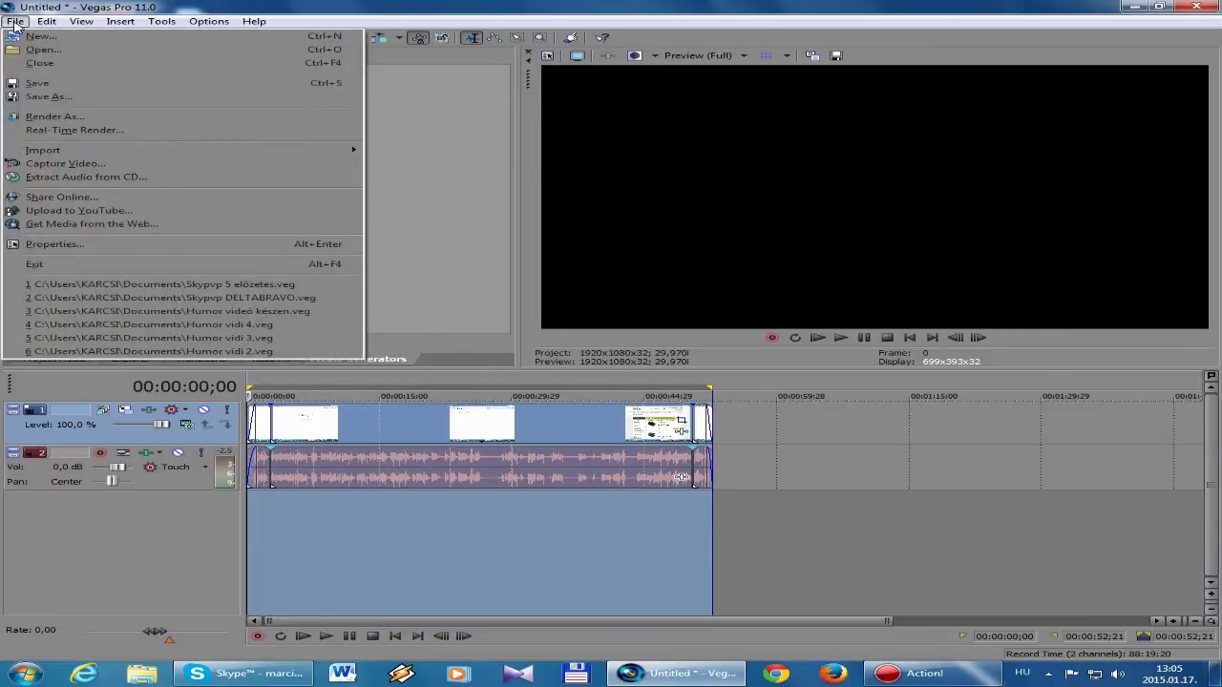
click(84, 116)
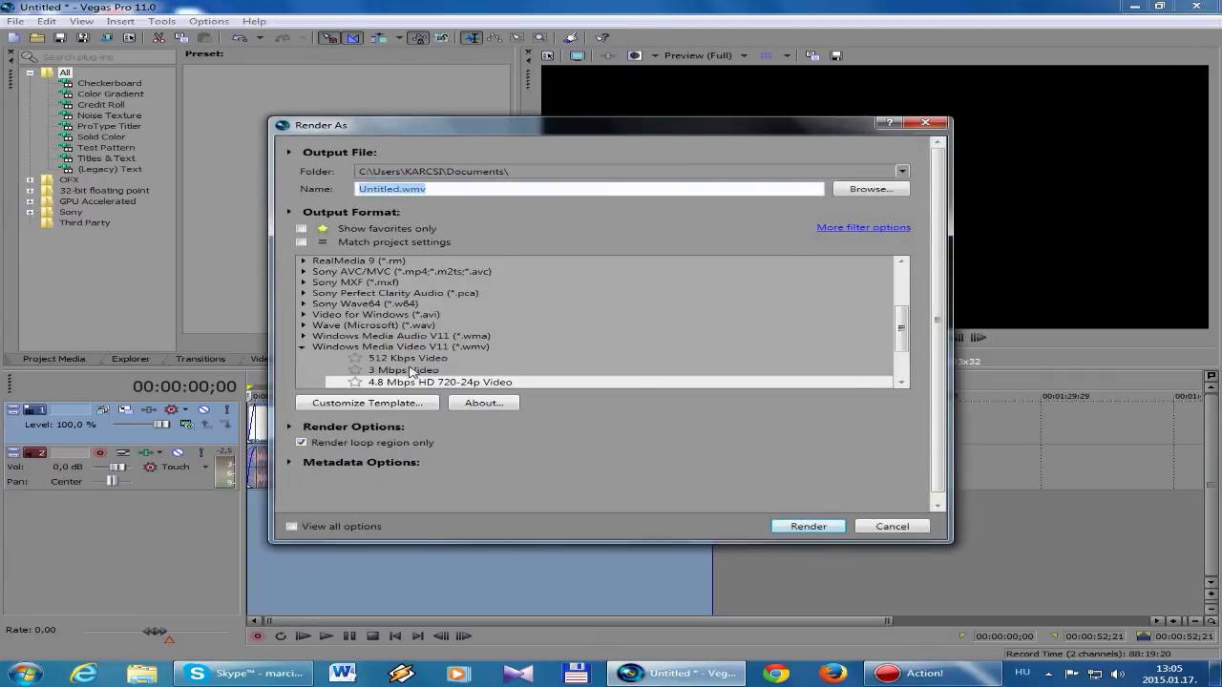
mouse_move(907, 331)
mouse_down()
mouse_move(908, 273)
mouse_move(905, 348)
mouse_up()
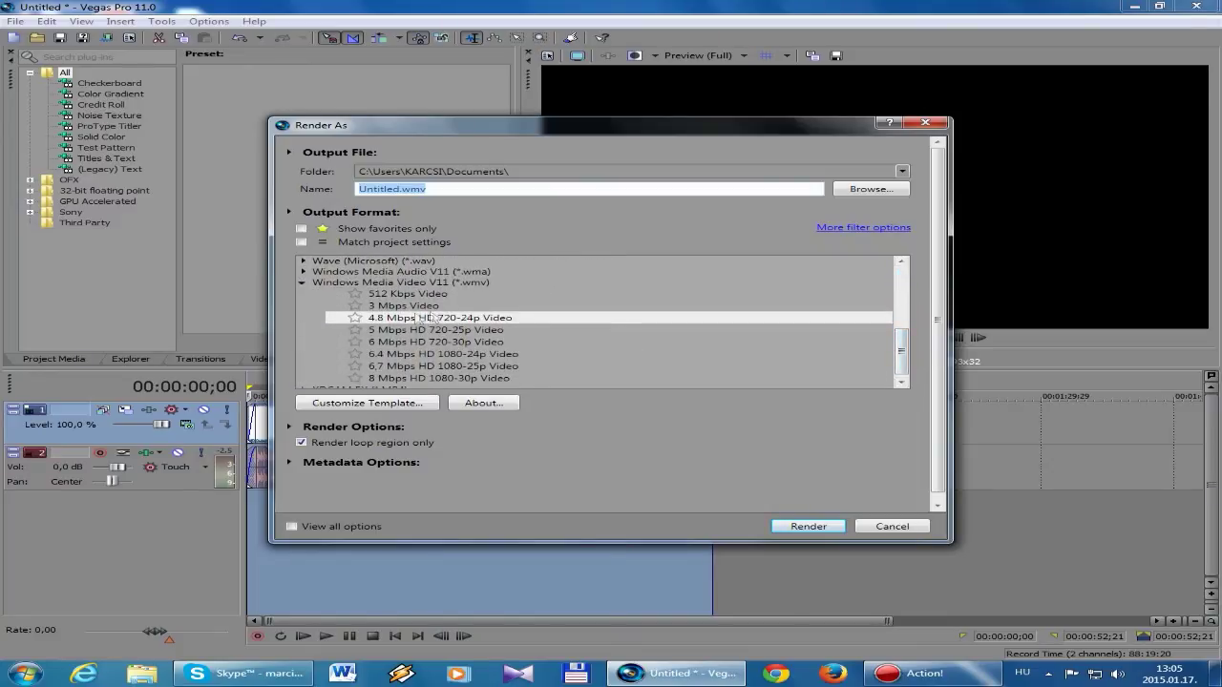
click(436, 318)
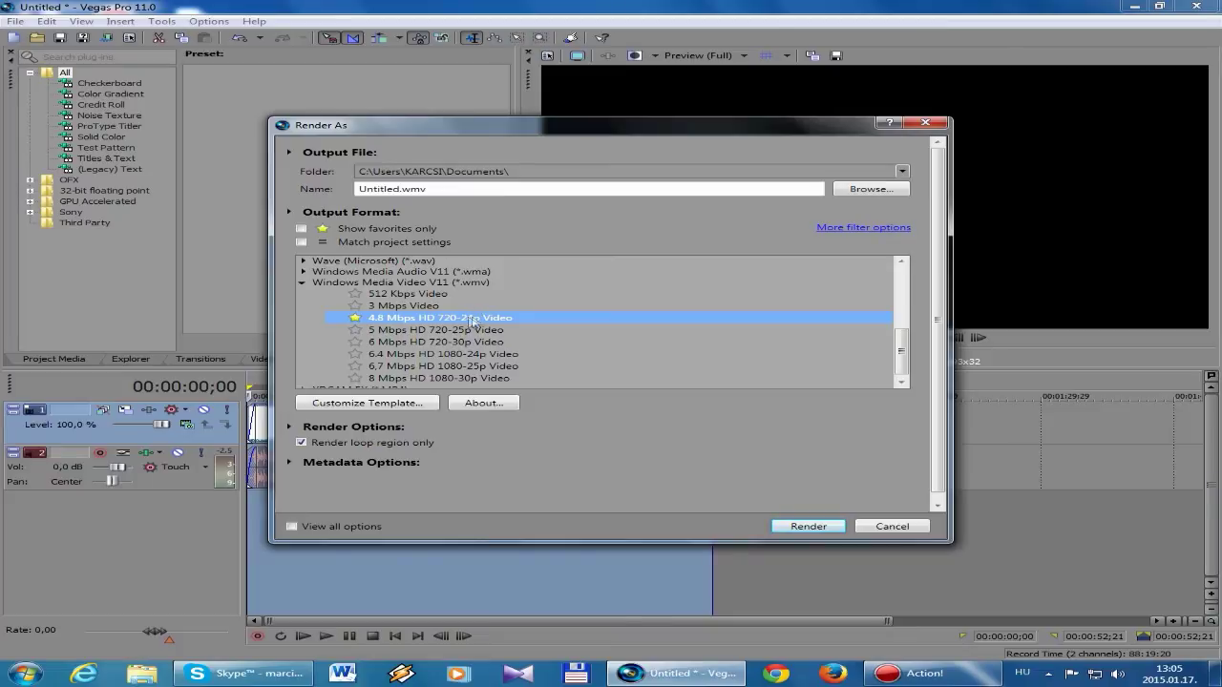
Browse the other render templates, try 6 Mbps HD 720-30p Video, and return to 4.8 Mbps HD 720-24p Video.
scroll(610, 325, down, 1)
scroll(626, 321, up, 5)
scroll(627, 321, down, 5)
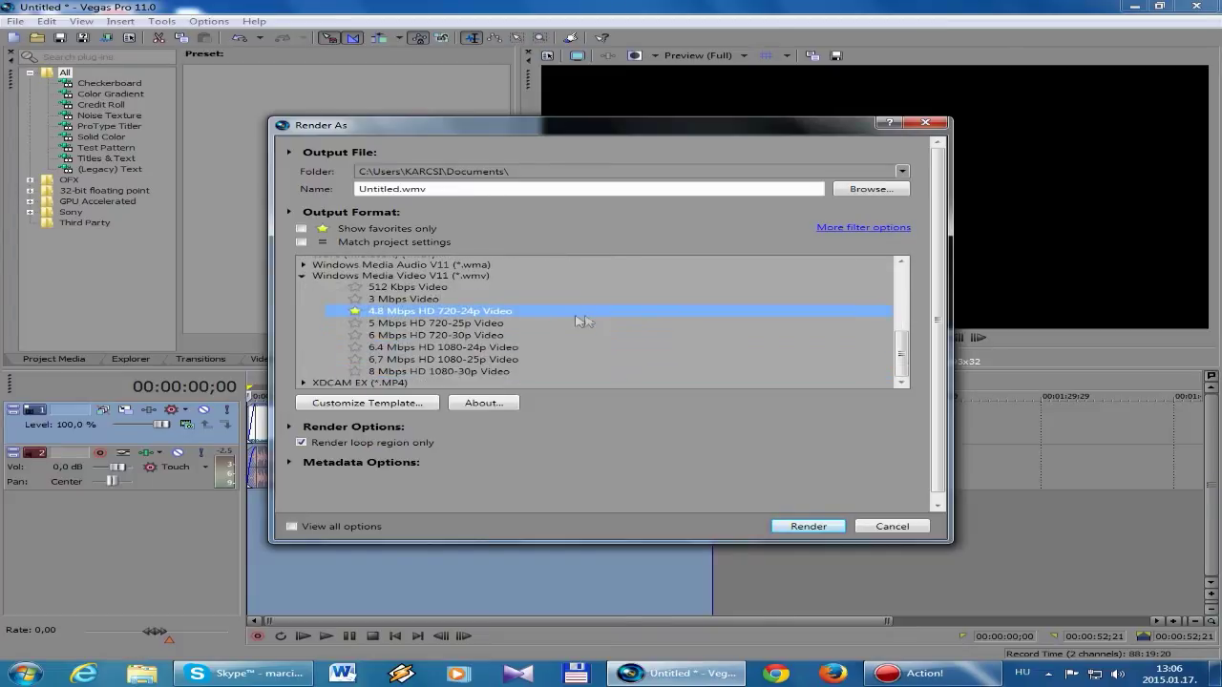
click(464, 336)
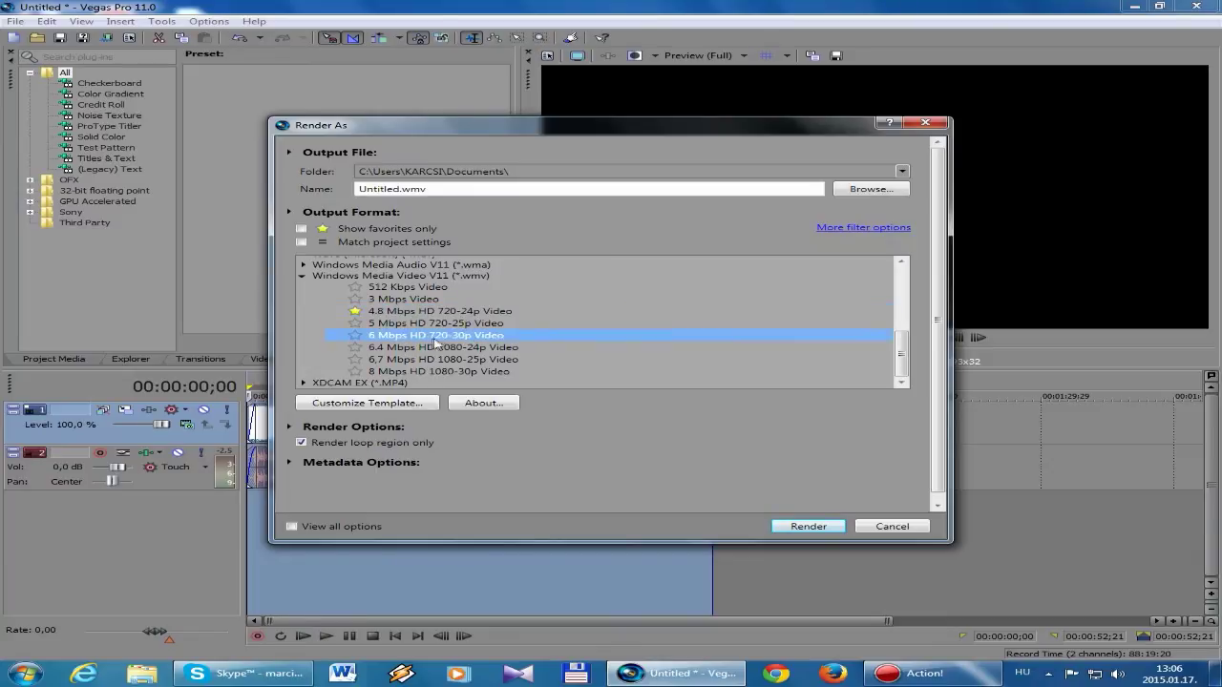
click(473, 311)
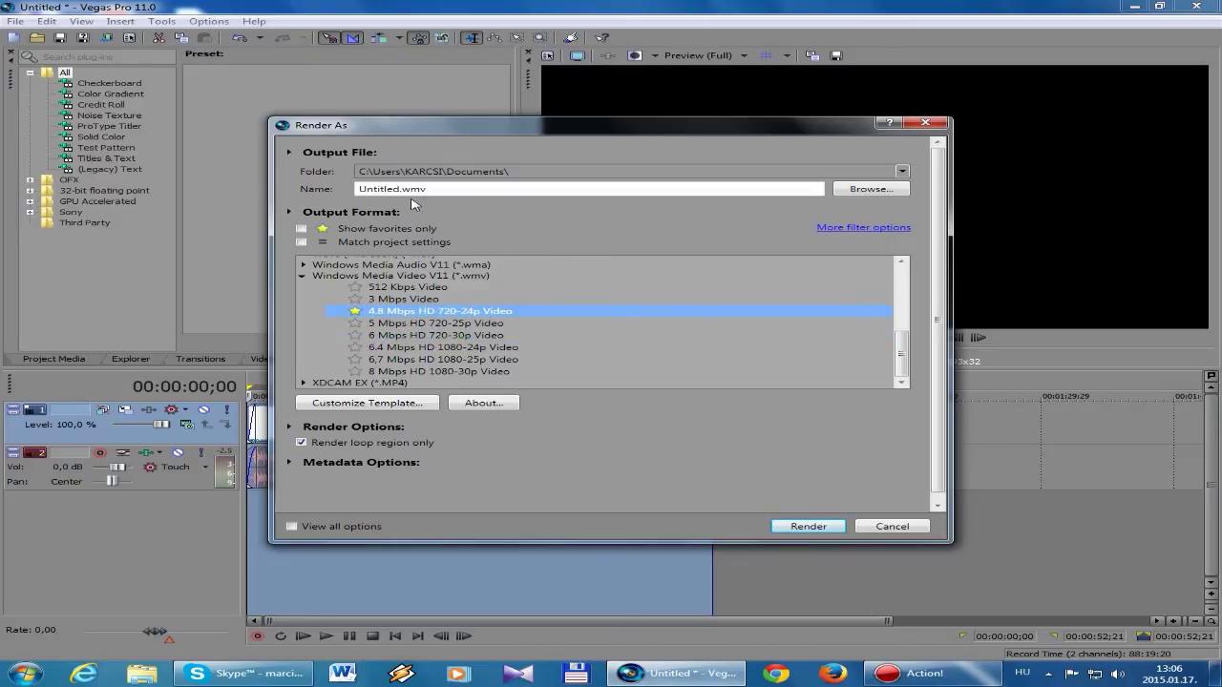
Name the output file Tutorial and start rendering.
drag(432, 189, 305, 184)
key(BackSpace)
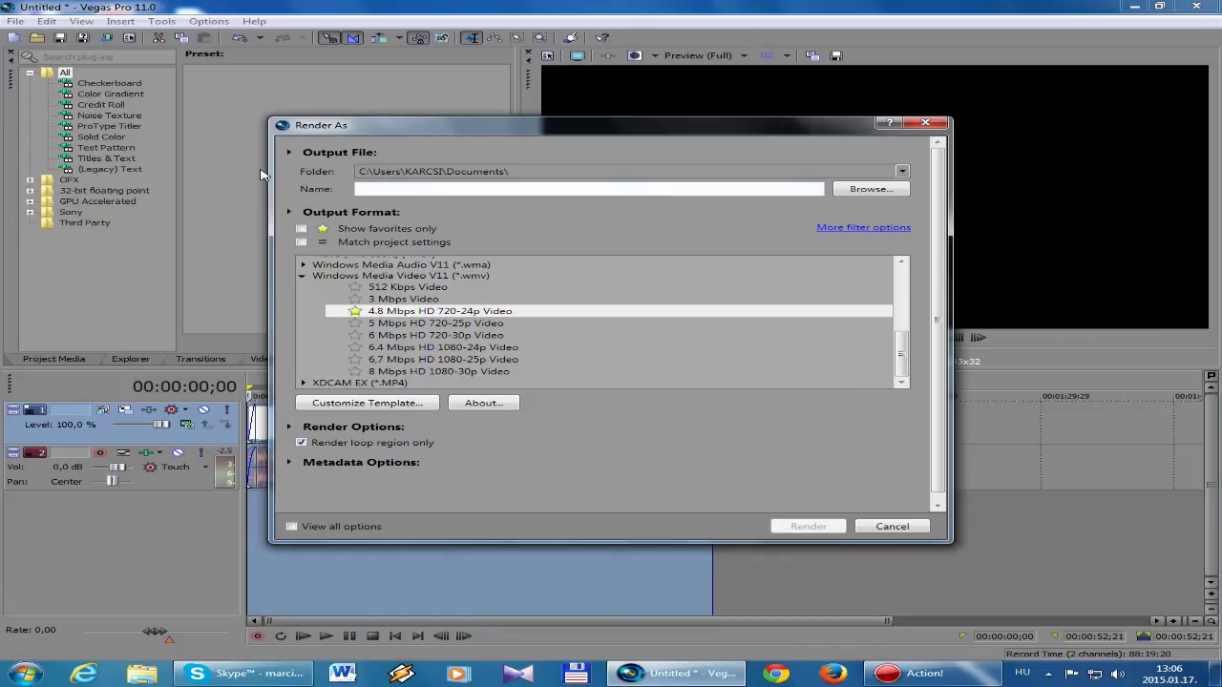
text(Tutorial)
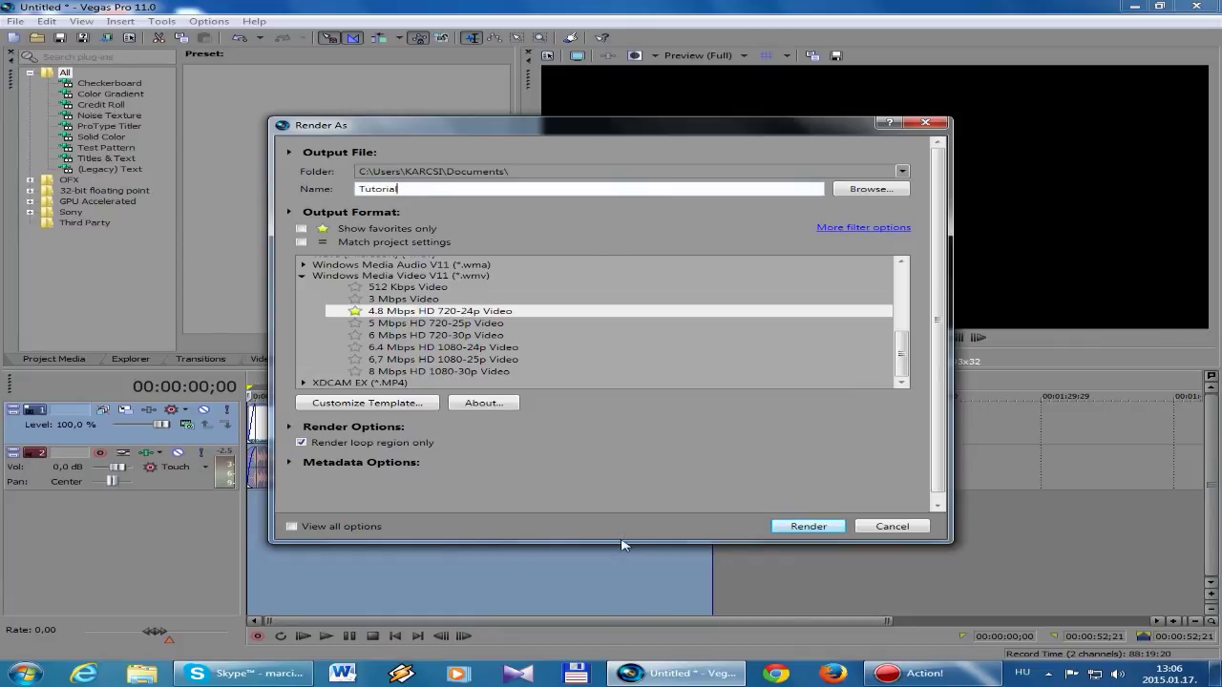
click(808, 526)
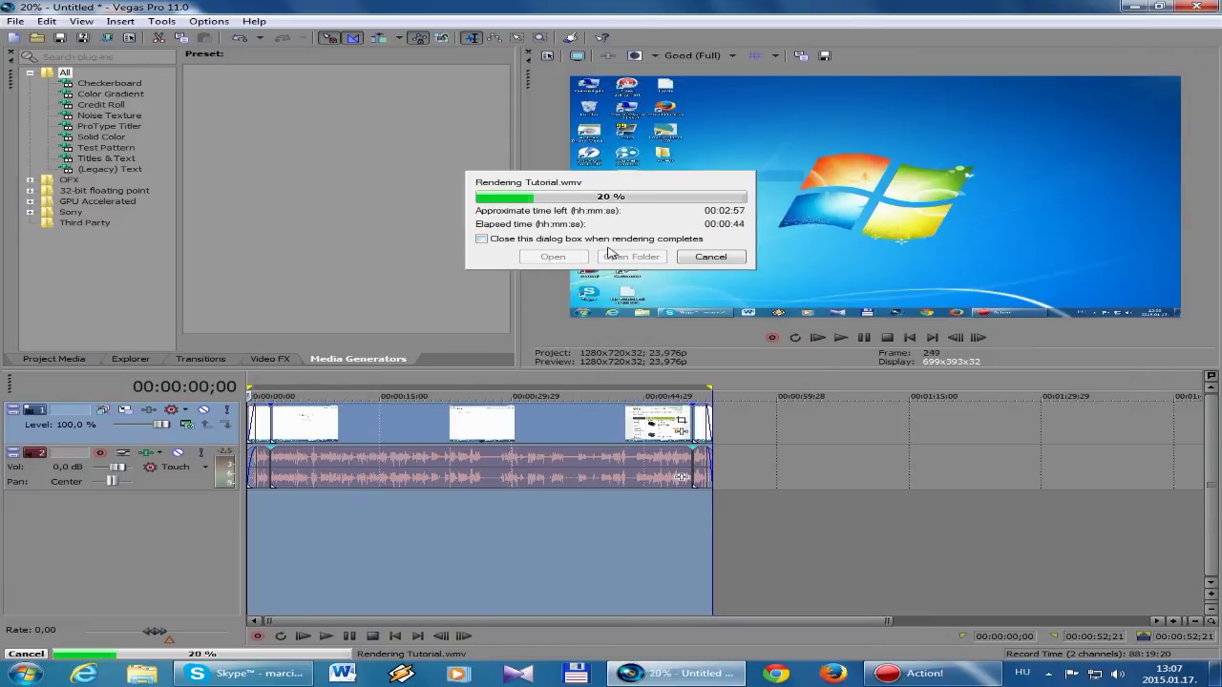
Open the Documents library in Windows Explorer to look for the Tutorial output file, and close the window.
key(super)
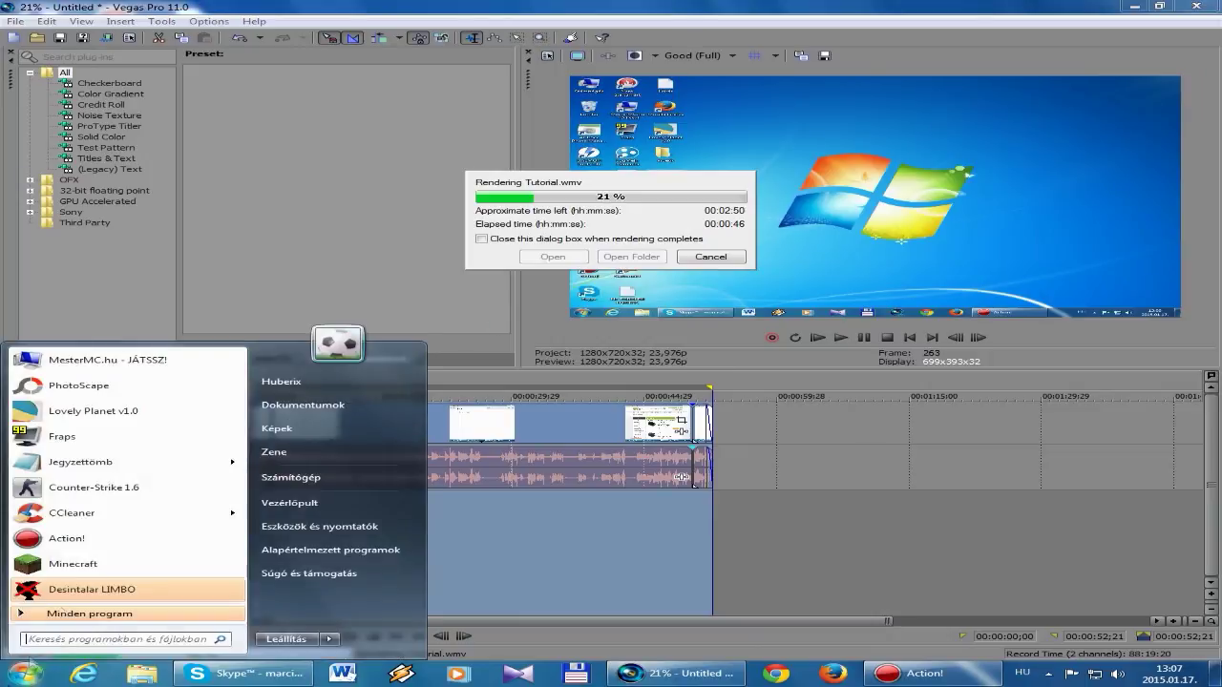
key(Escape)
drag(411, 511, 487, 496)
click(922, 237)
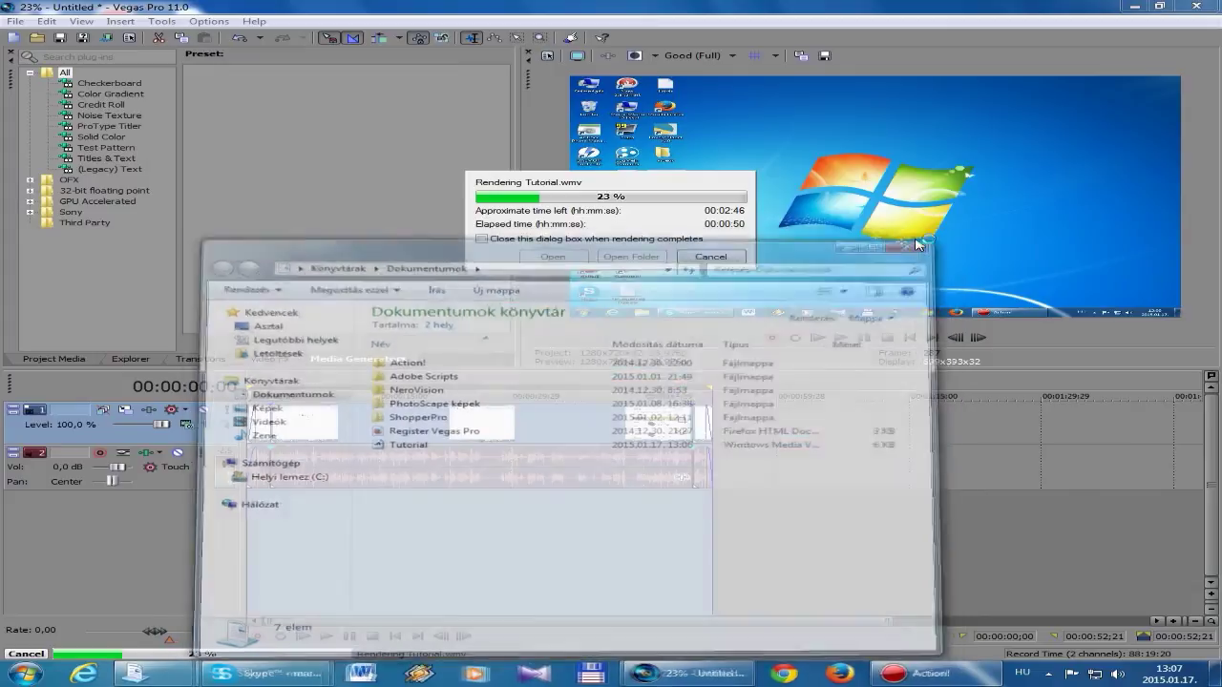